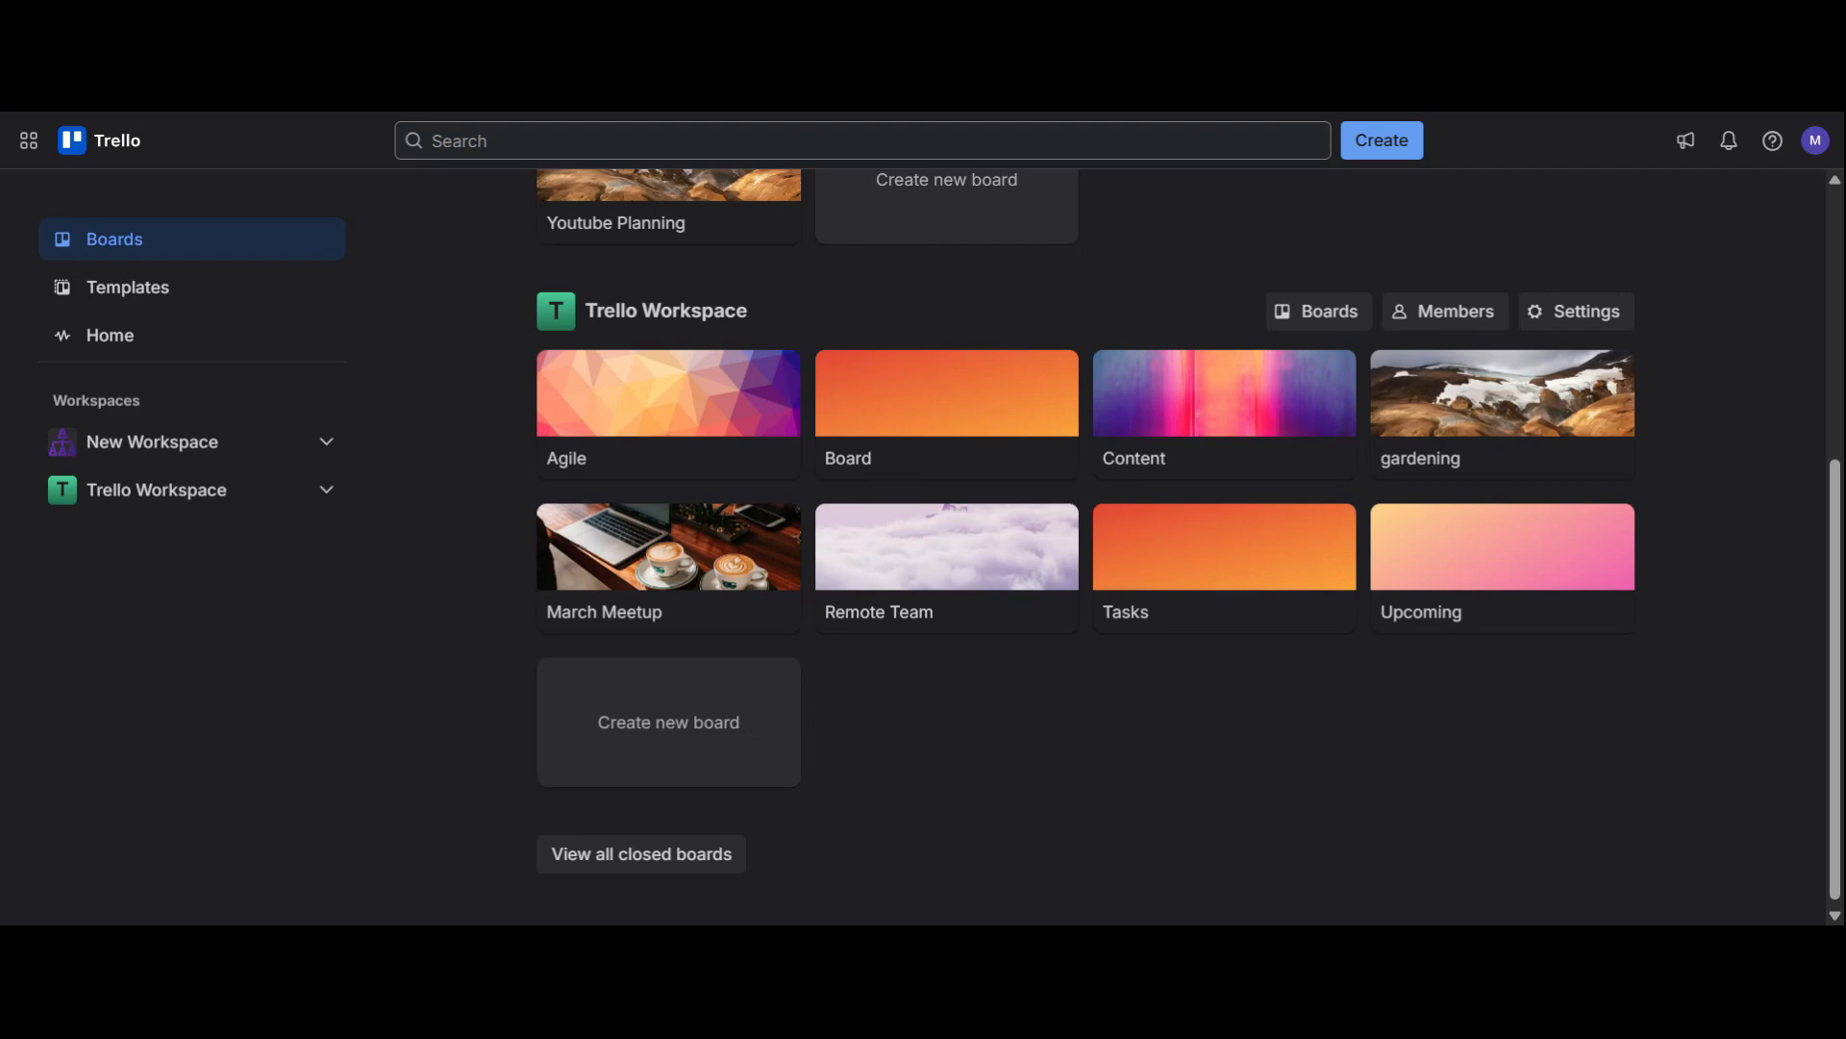
# - Open the Youtube Planning board from New Workspace and view the available creation options without creating anything
pyautogui.scroll(3, 1189, 534)
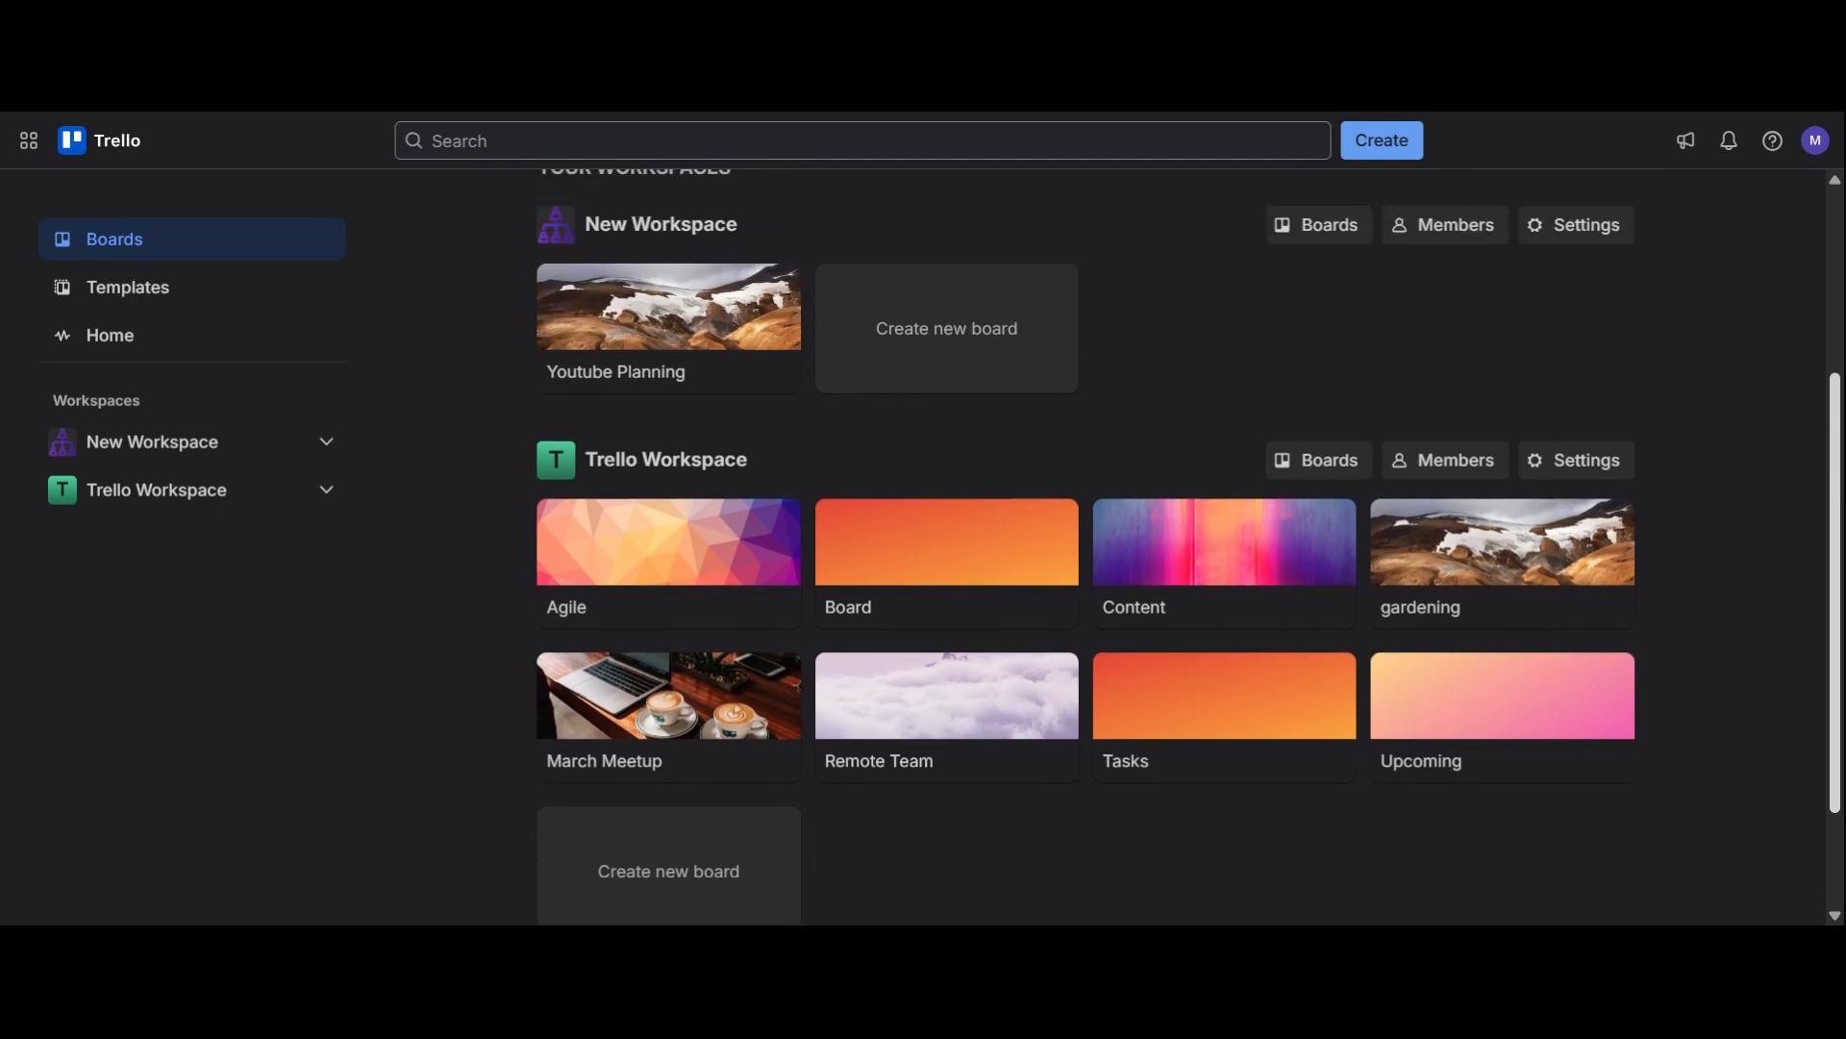
pyautogui.scroll(-1, 1188, 534)
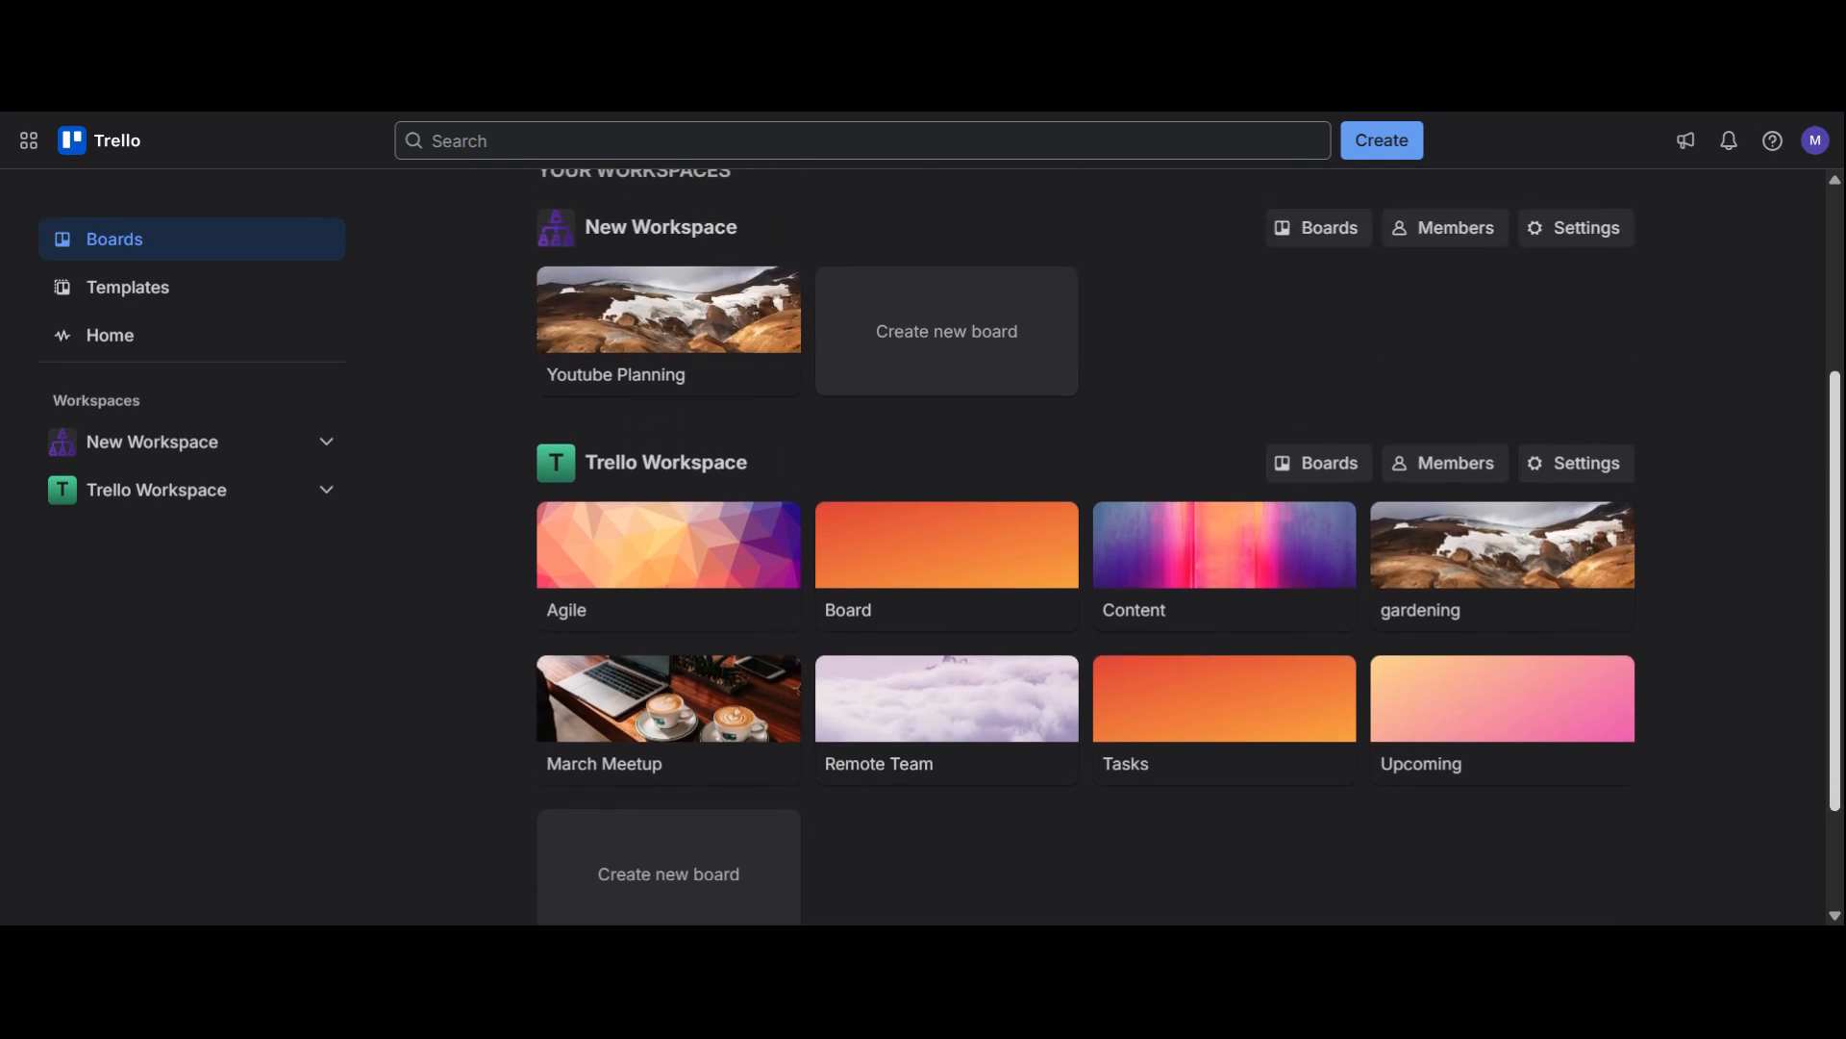
pyautogui.scroll(-2, 1189, 545)
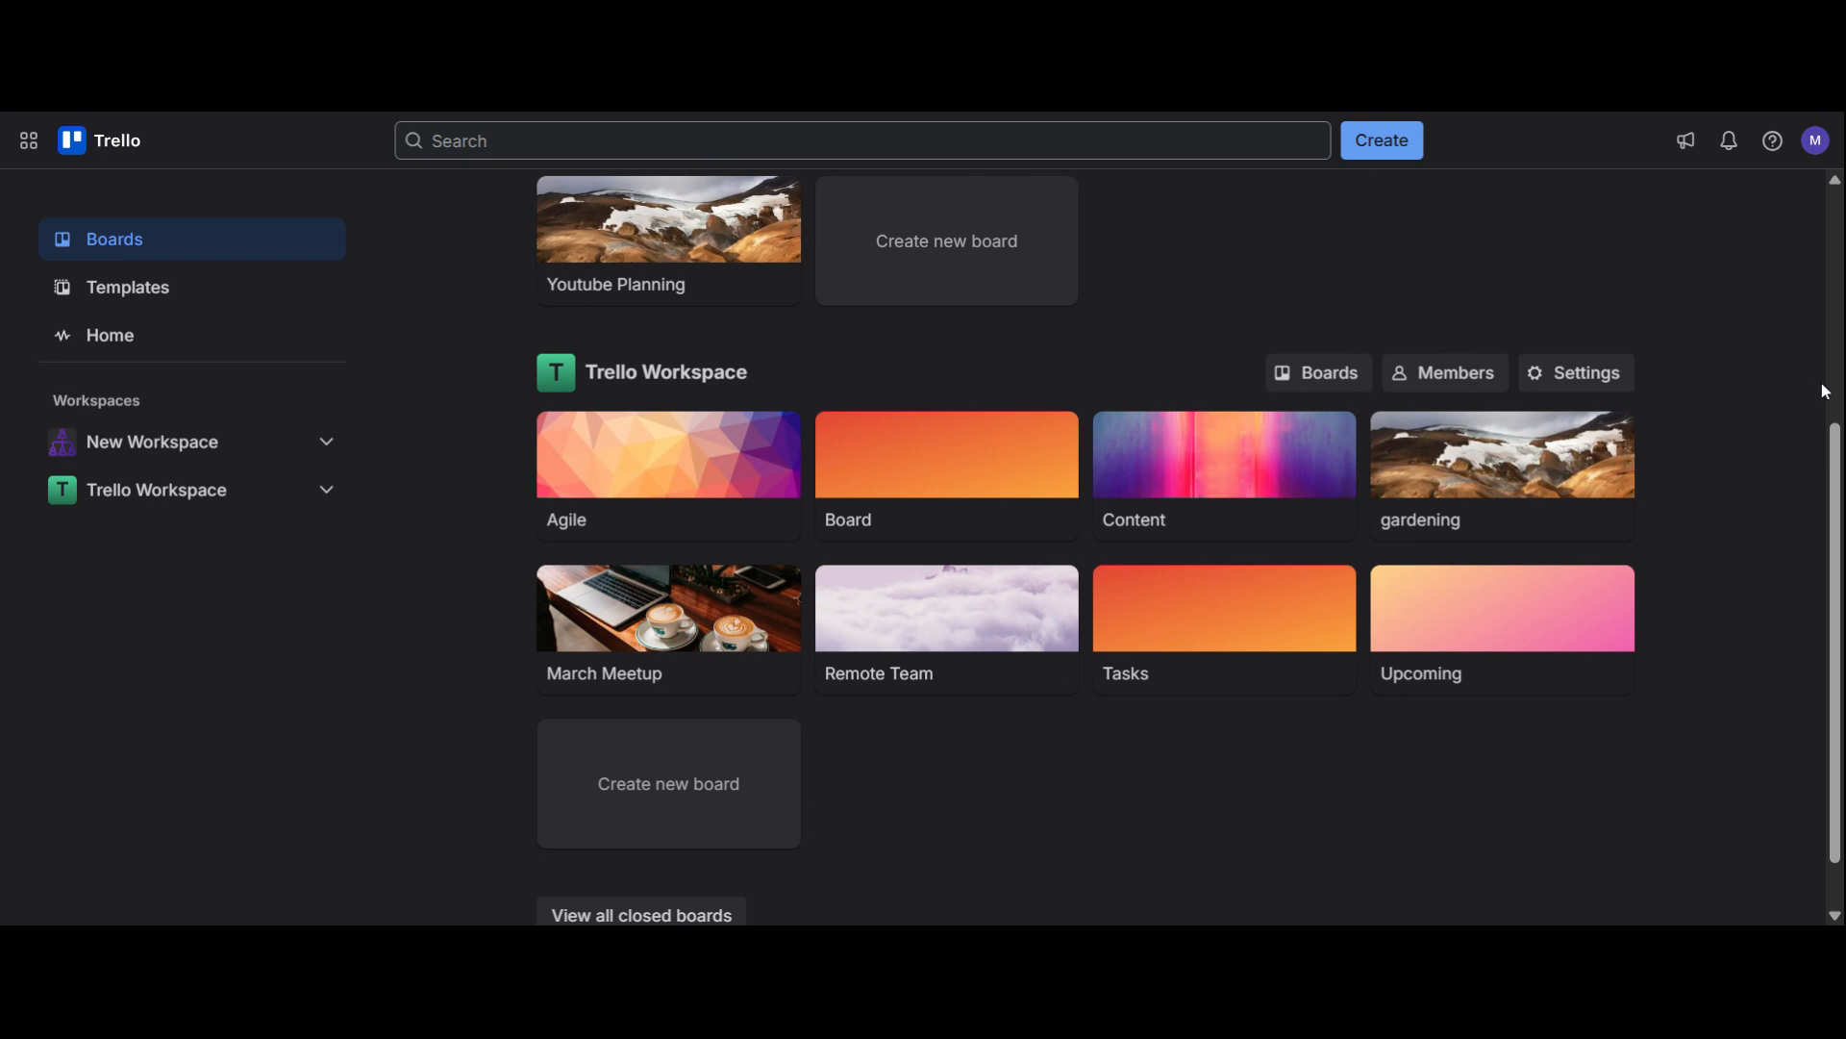
pyautogui.scroll(-1, 1566, 448)
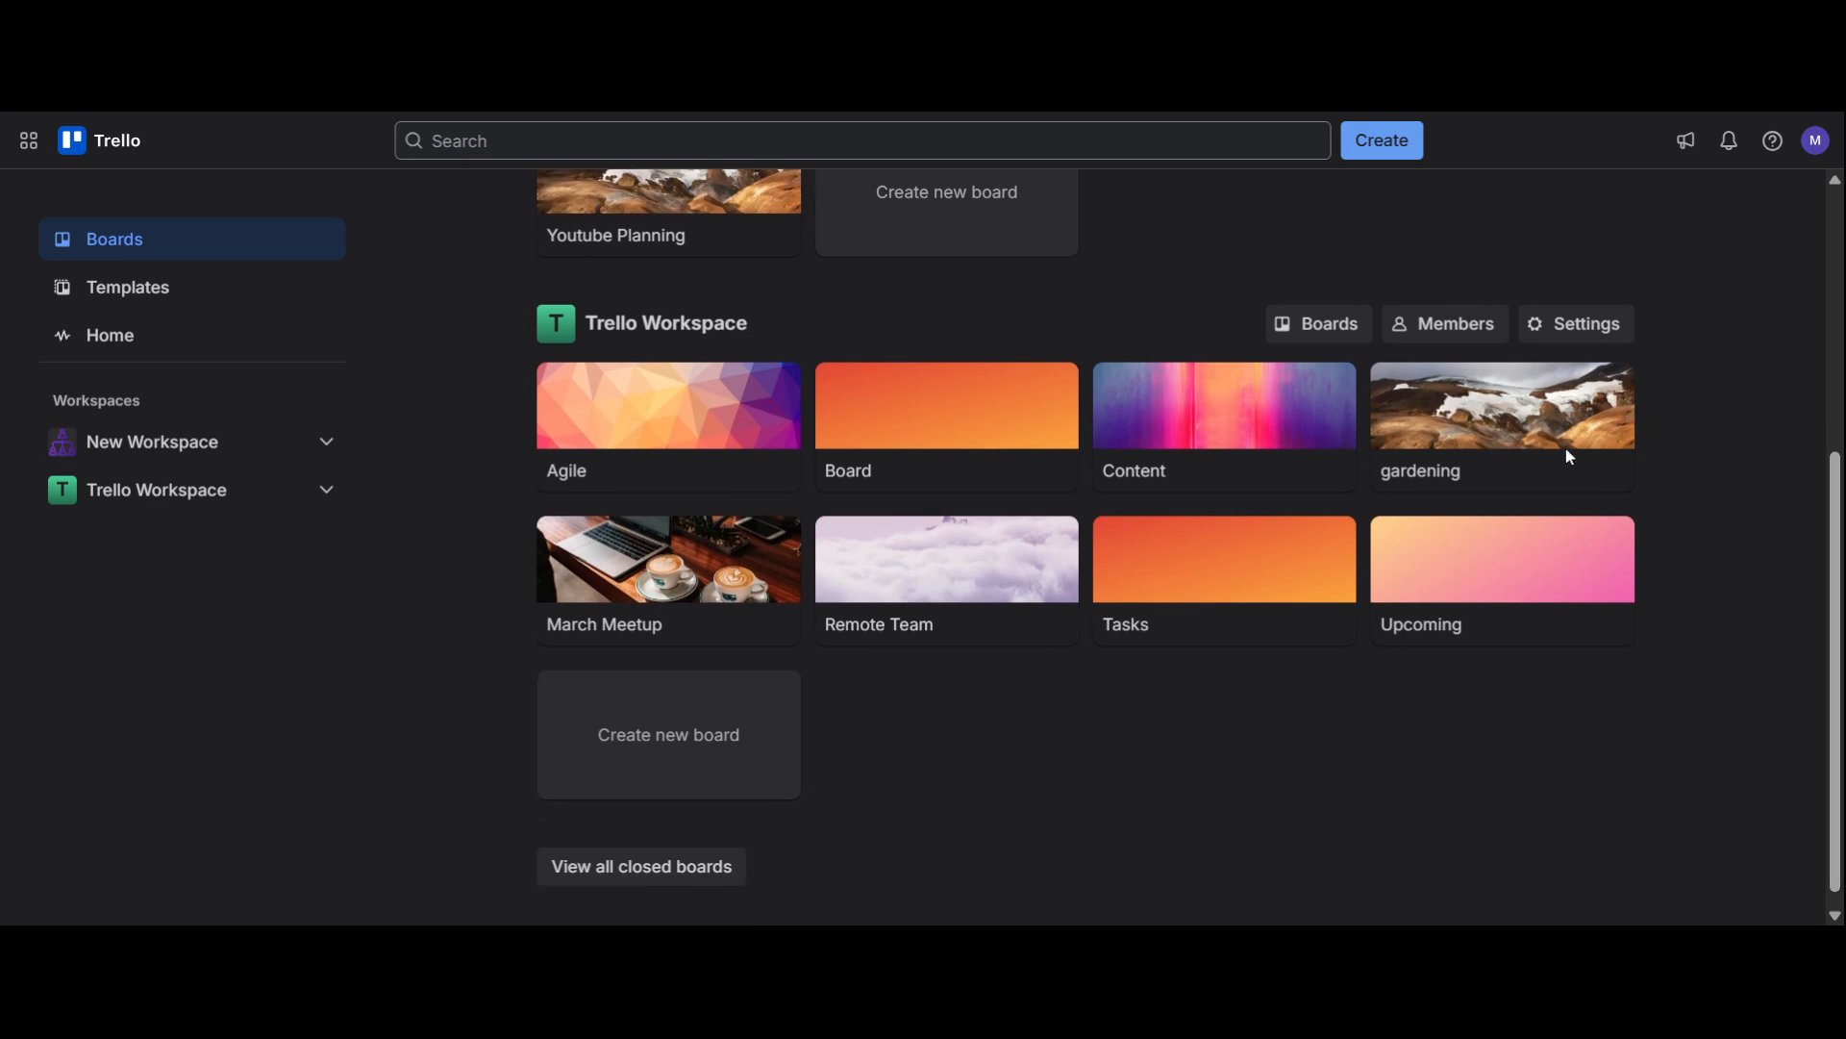
pyautogui.click(641, 239)
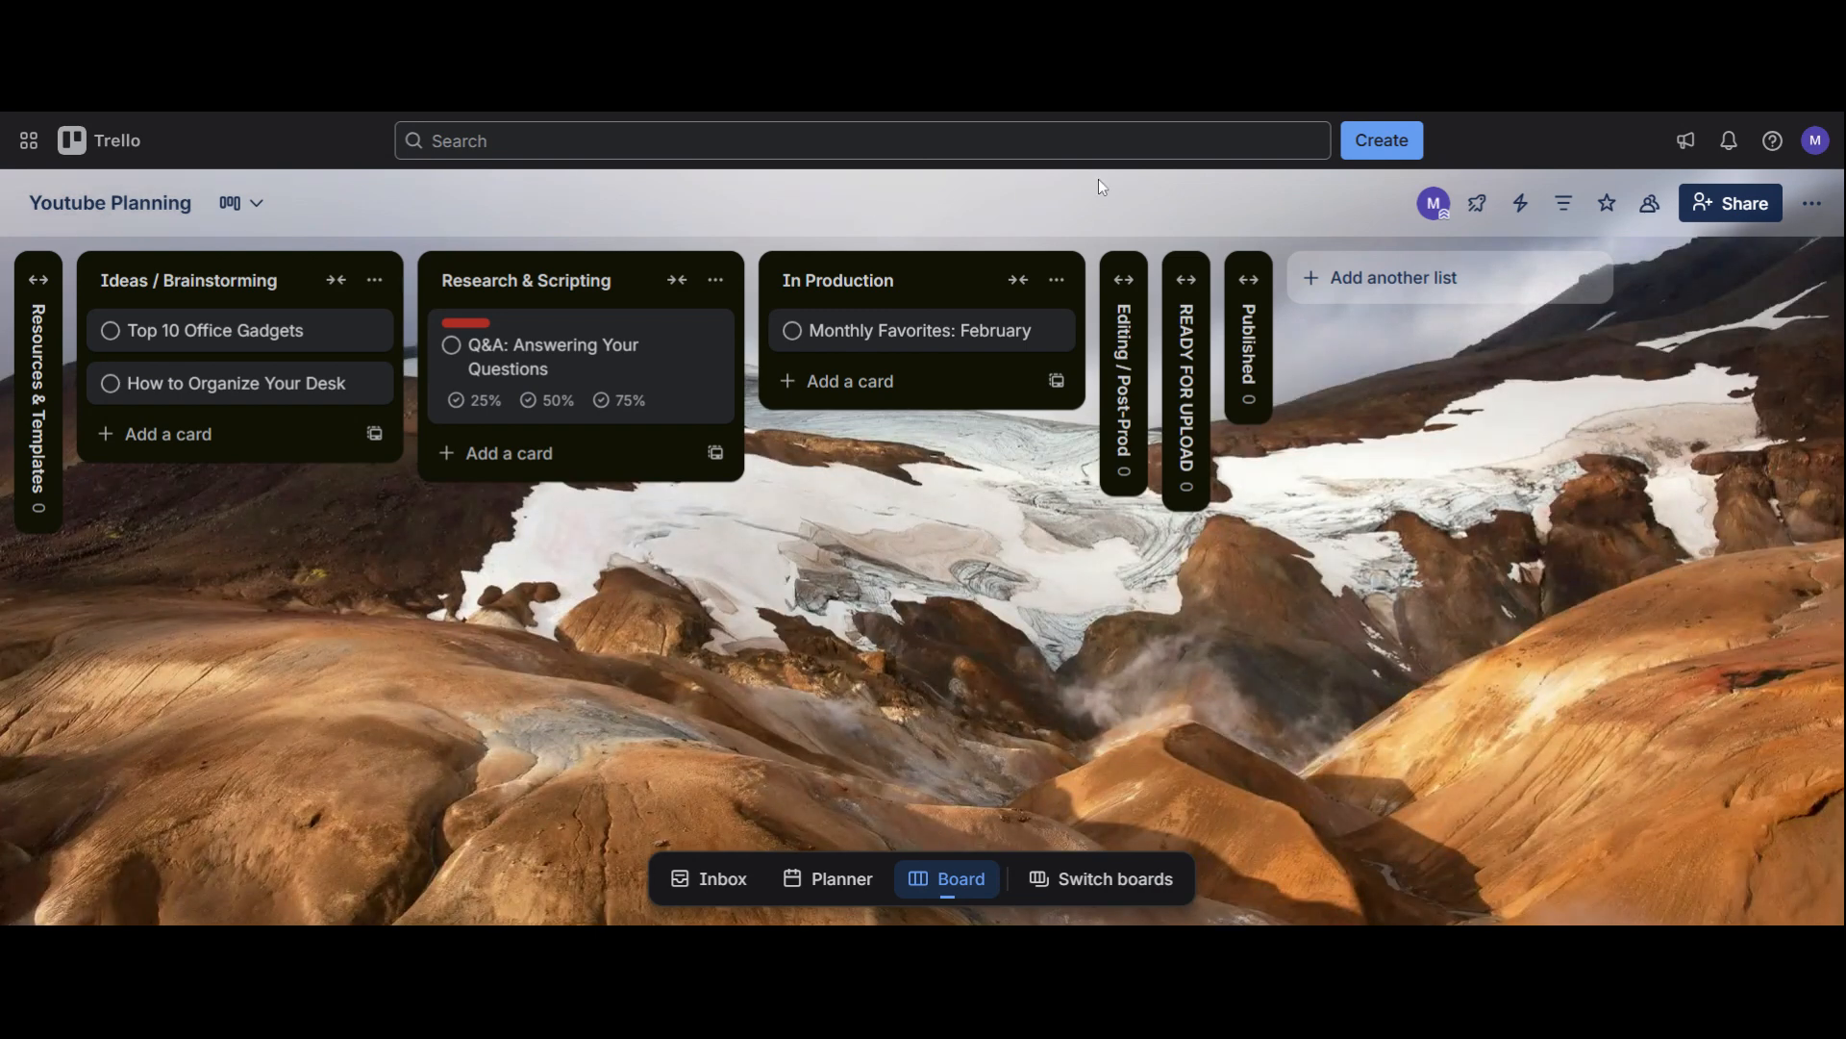
pyautogui.click(1414, 142)
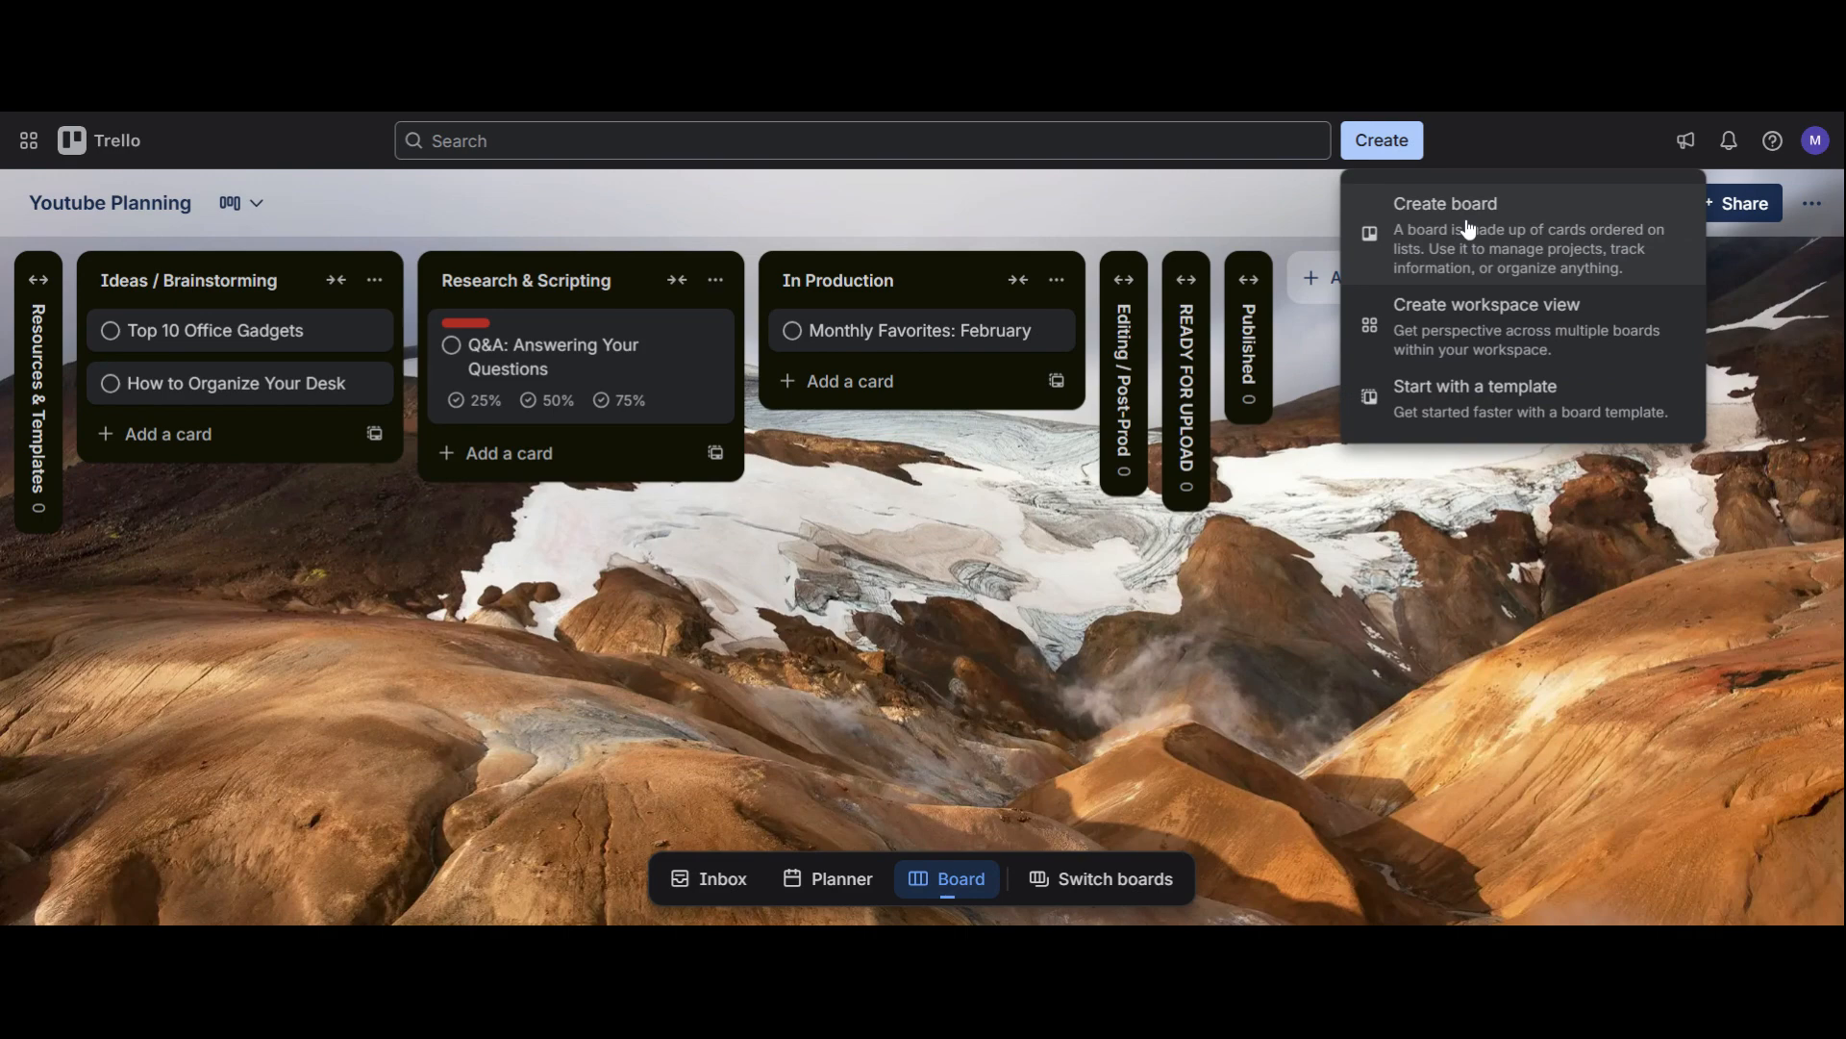
pyautogui.click(1317, 359)
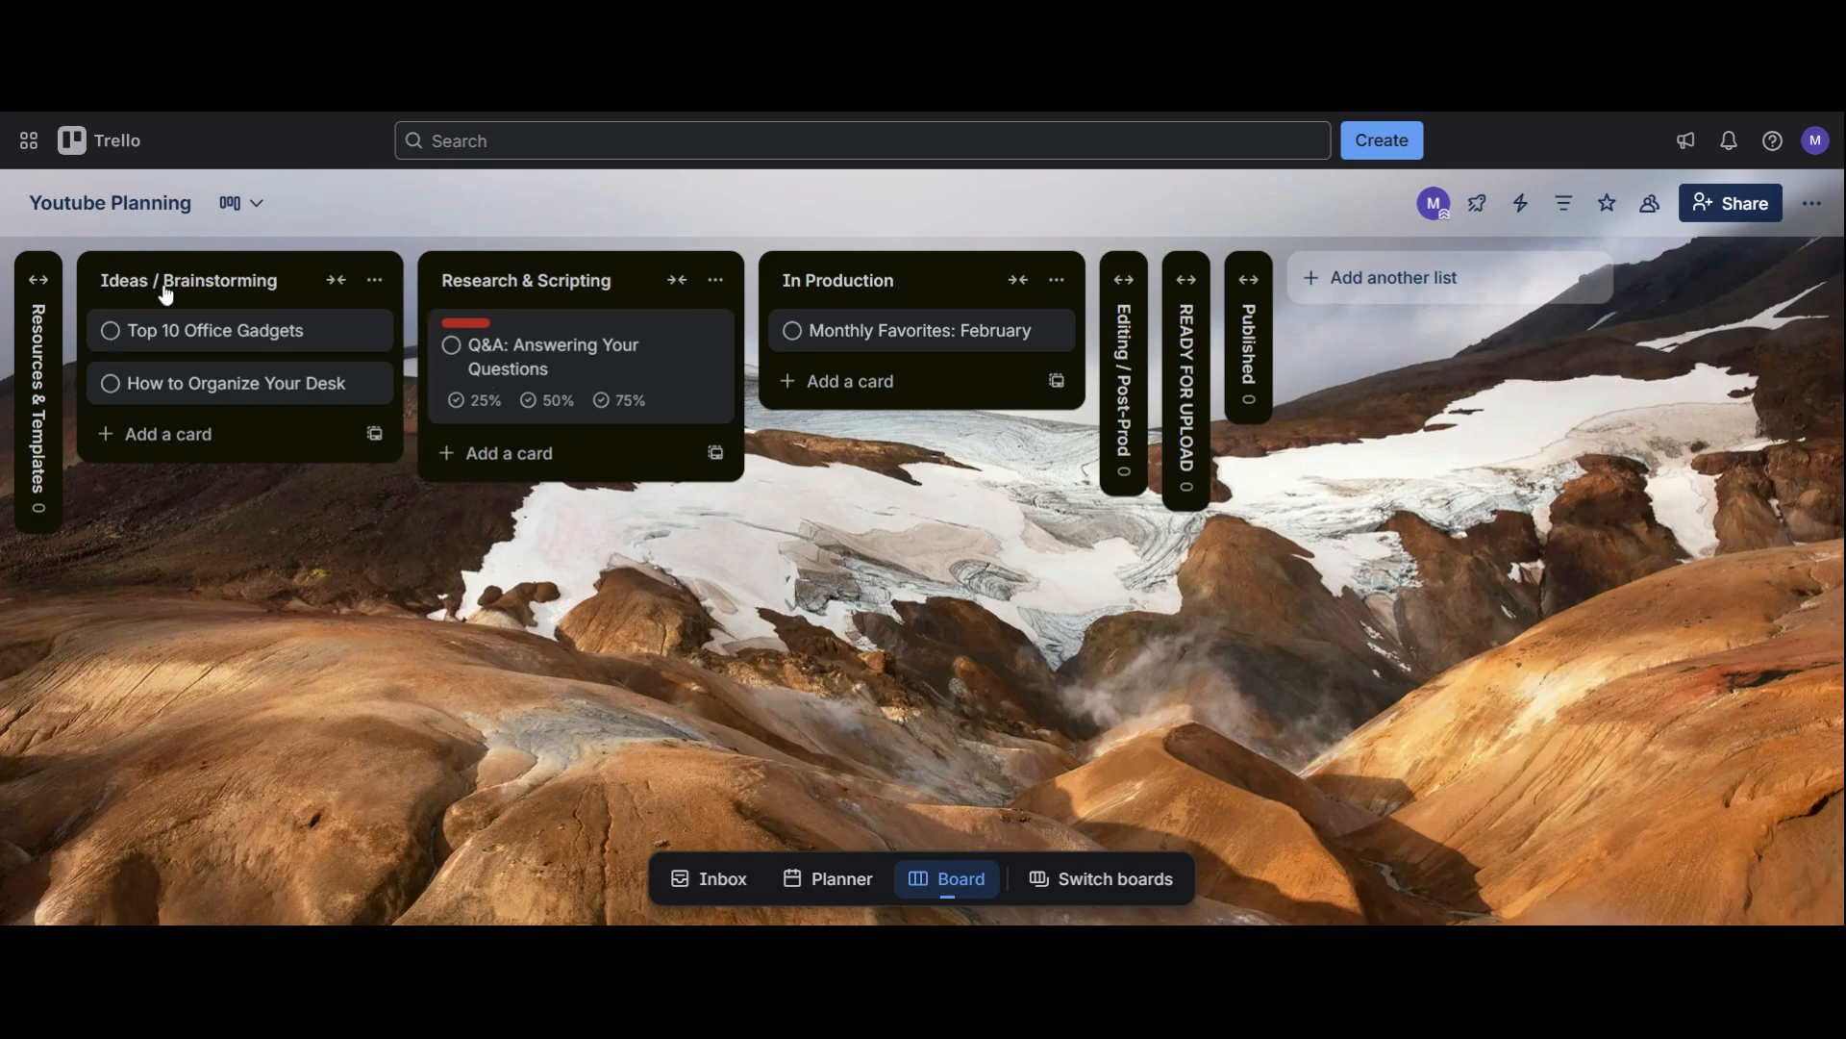
# - Collapse and re-expand the Ideas / Brainstorming list, then briefly expand the Editing / Post-Prod and READY FOR UPLOAD lists before collapsing them
pyautogui.click(336, 280)
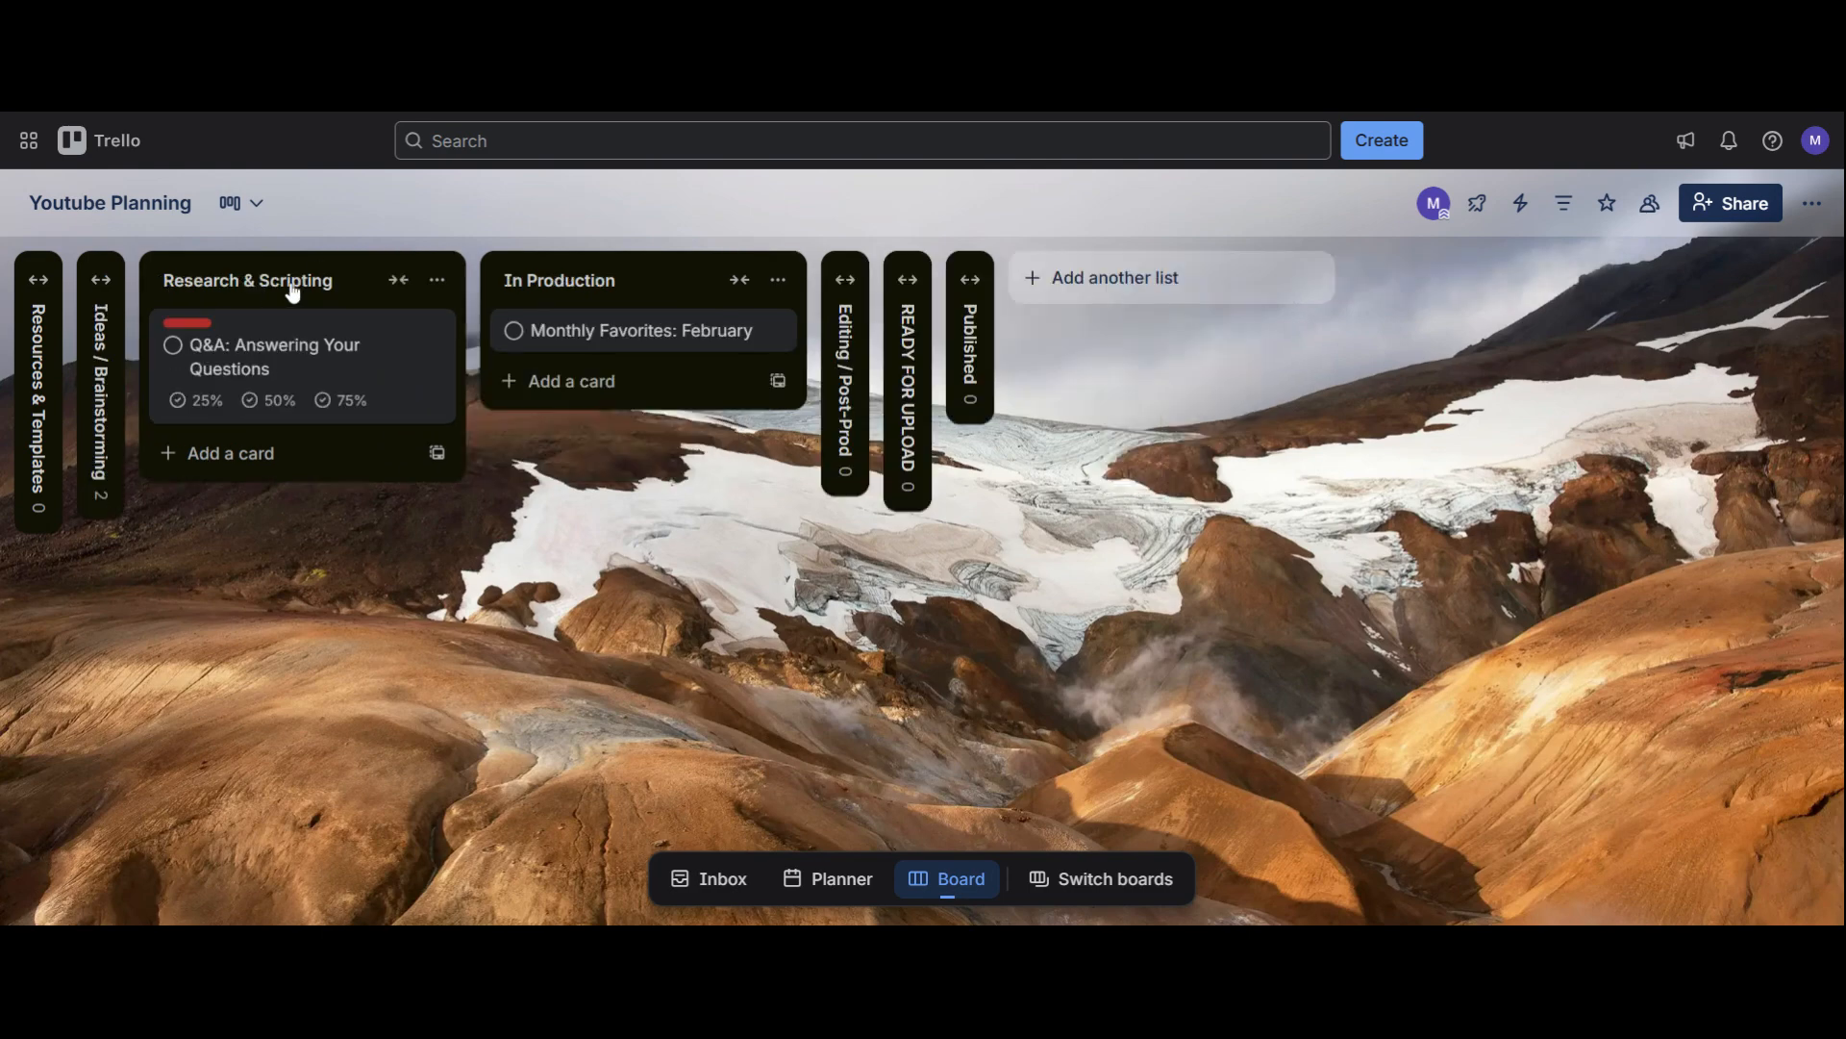
pyautogui.click(104, 281)
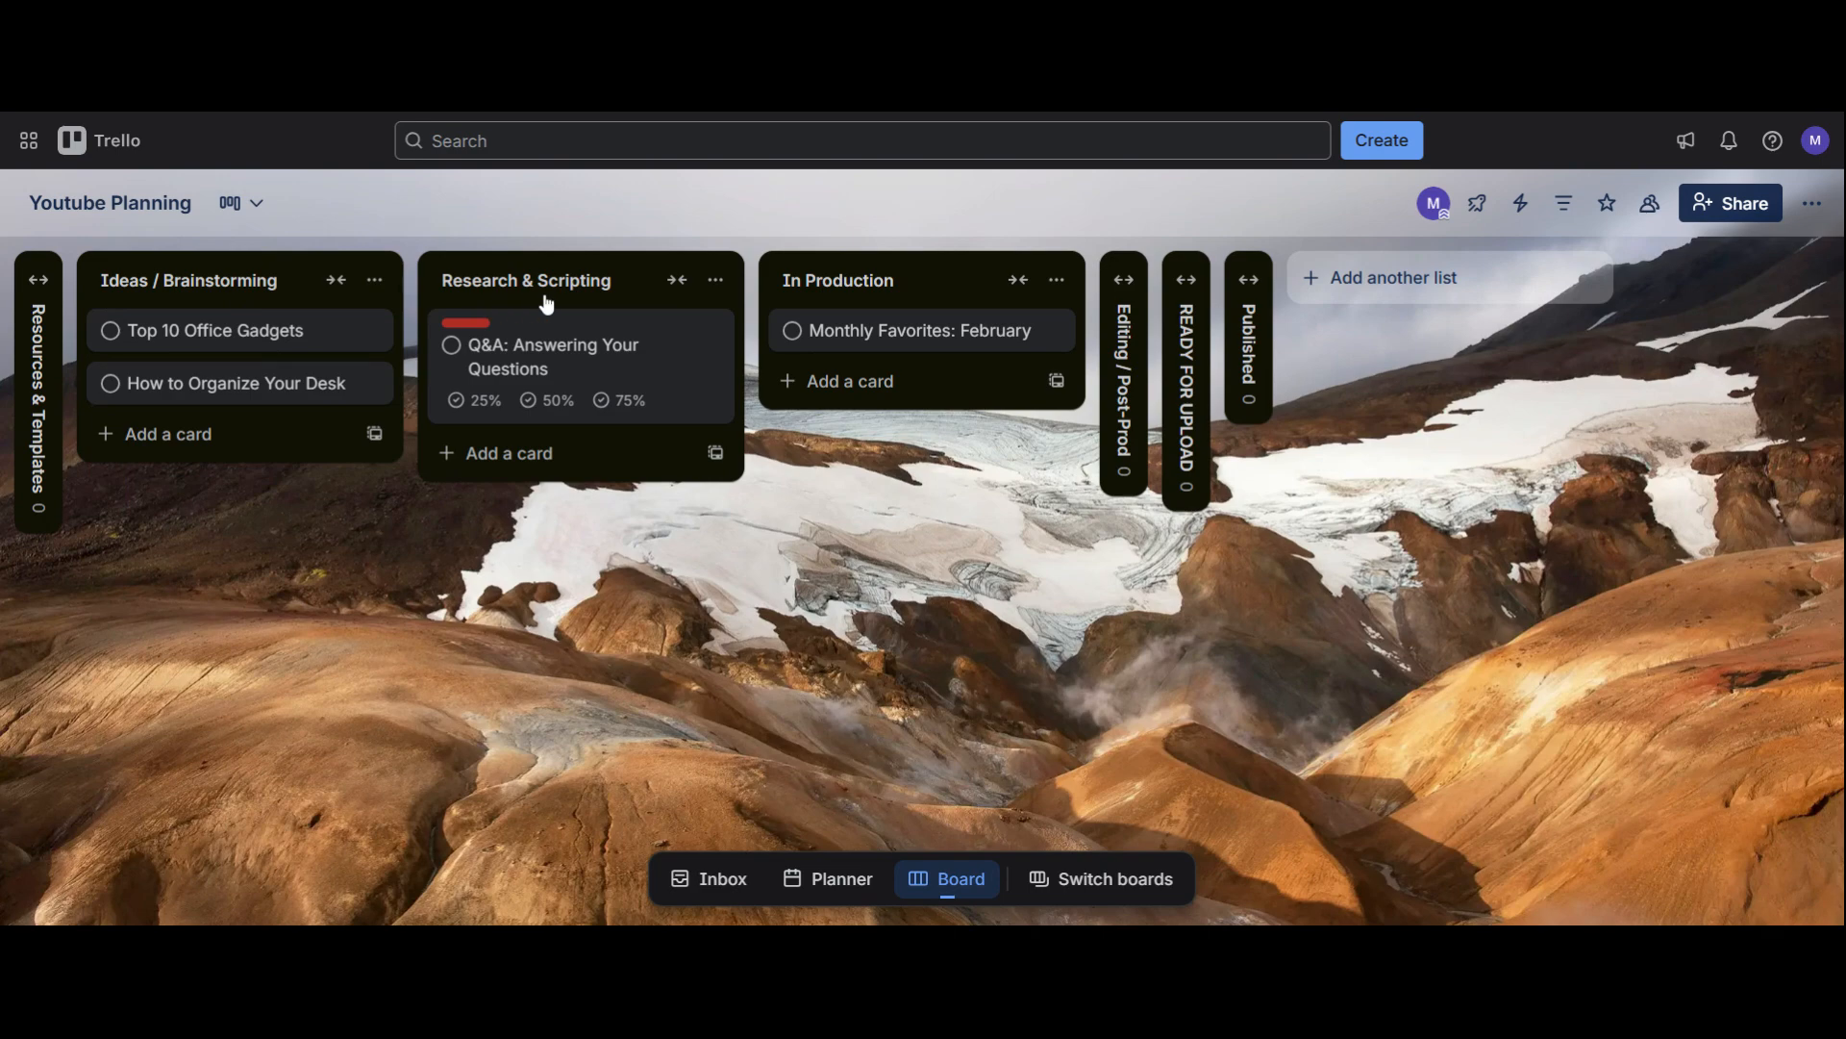
pyautogui.click(1123, 289)
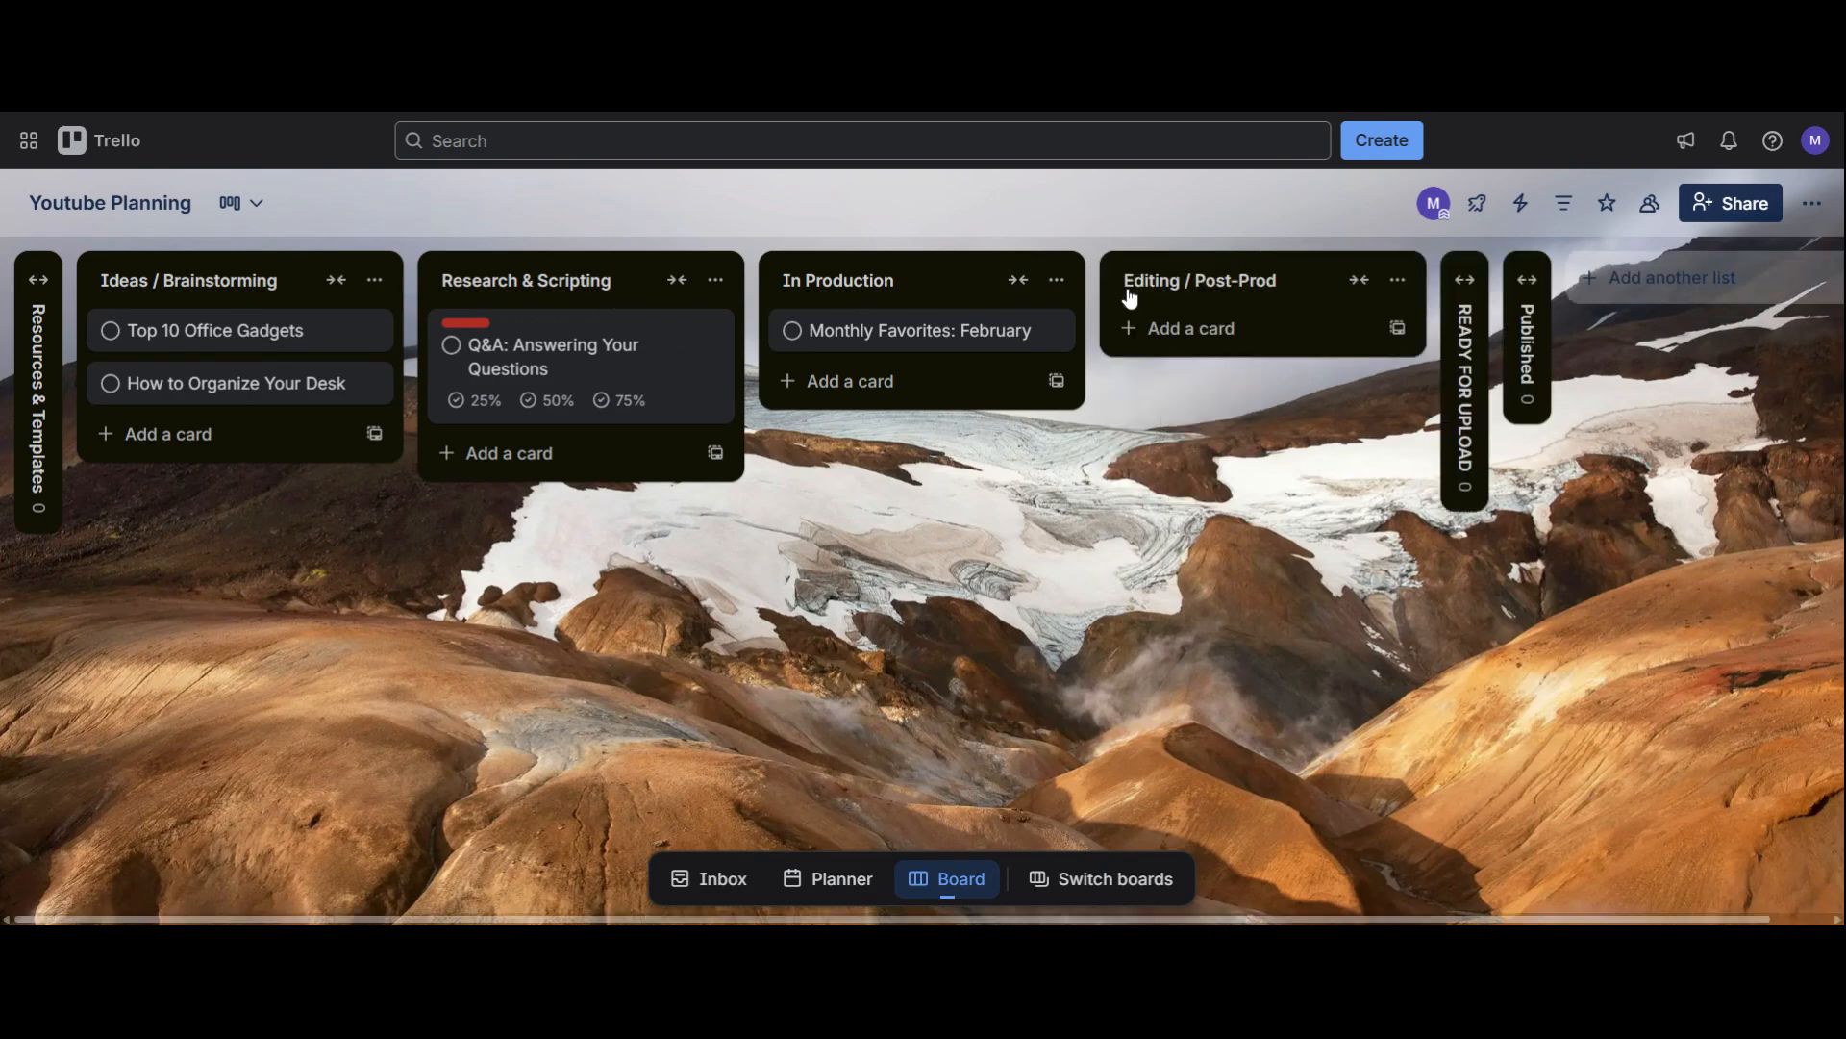
pyautogui.click(1467, 285)
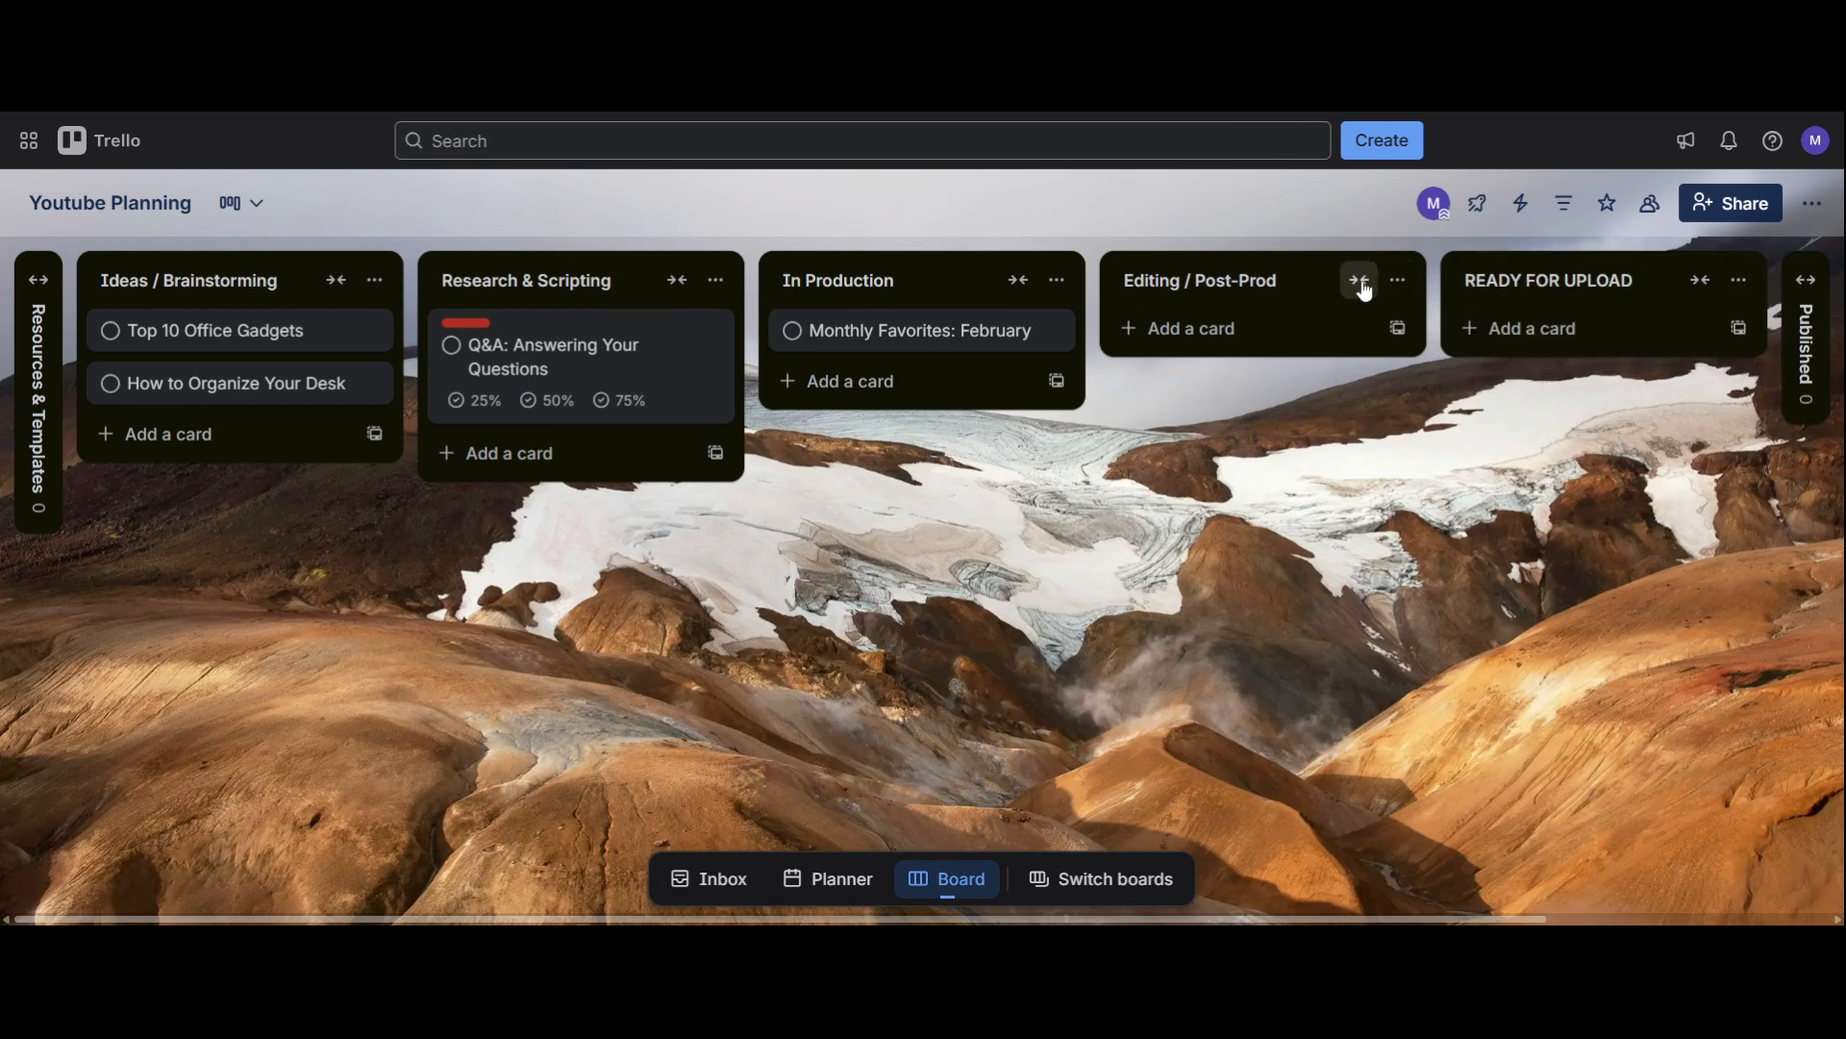
pyautogui.click(1360, 281)
pyautogui.click(1421, 280)
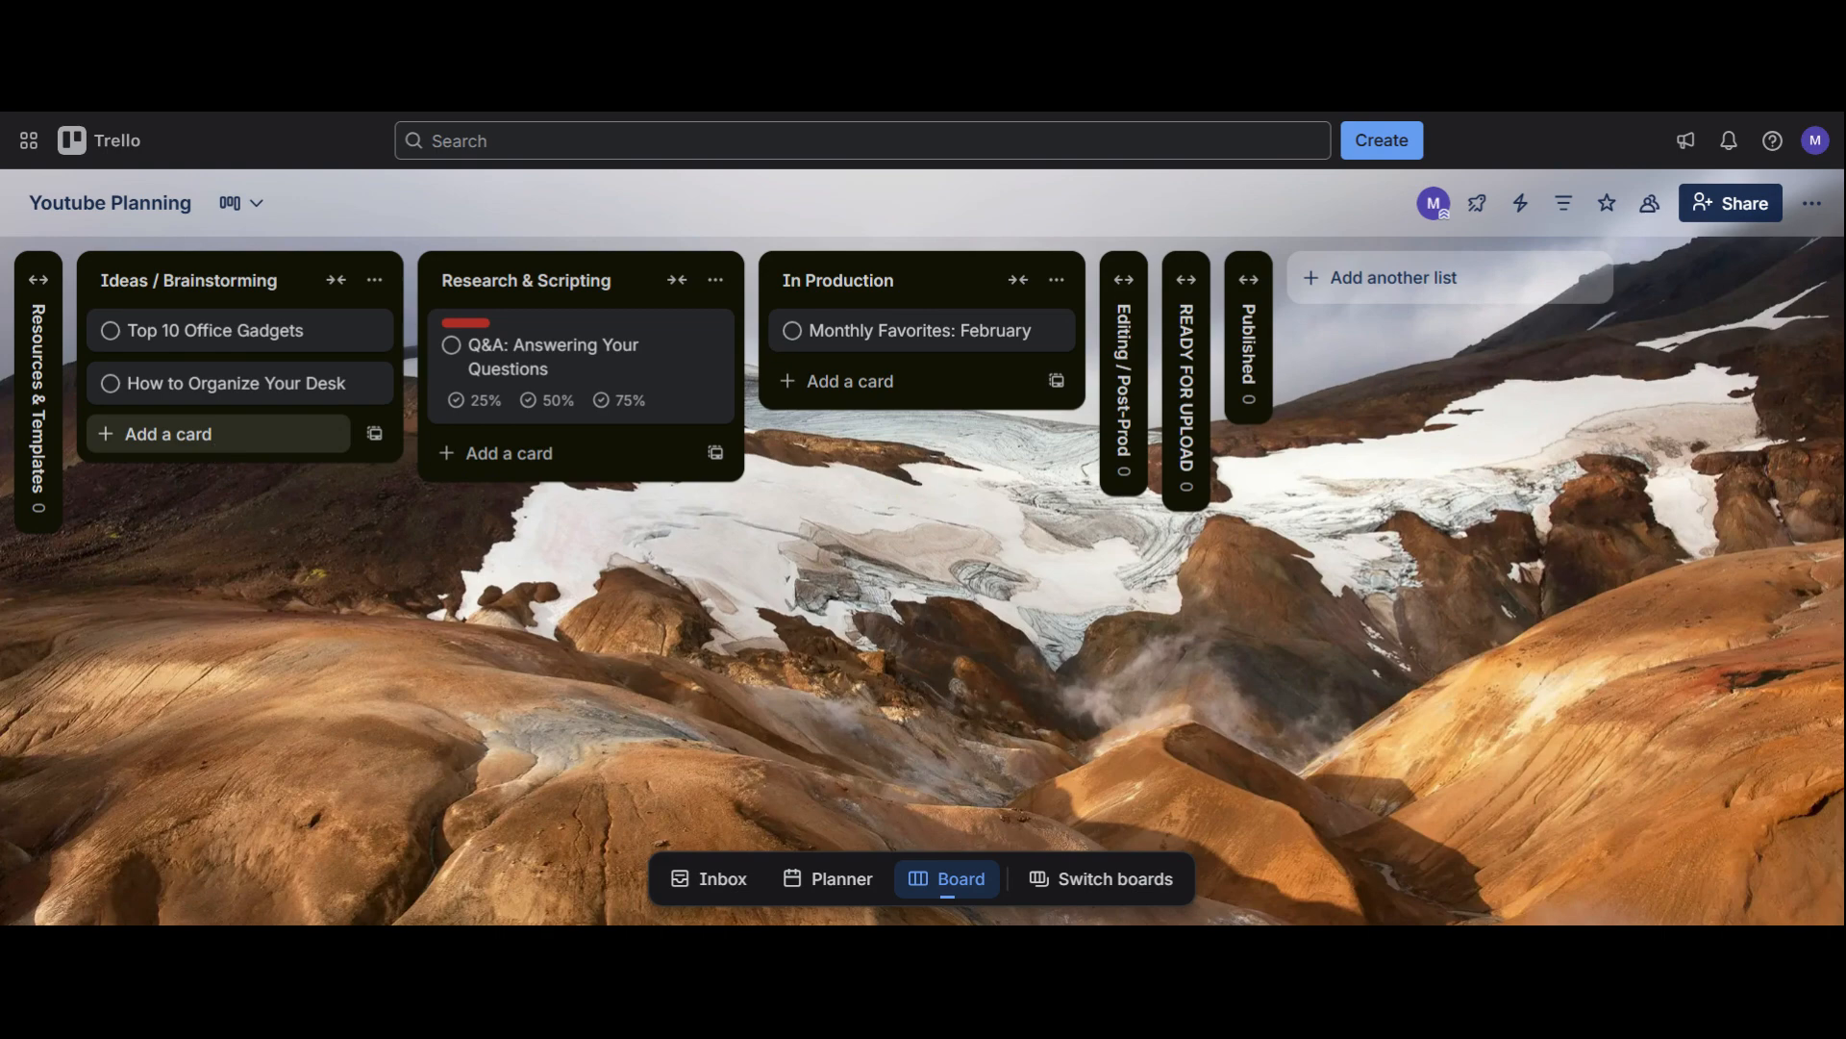
# - Add a card titled "AI tools for creators" to the Ideas / Brainstorming list
pyautogui.click(212, 440)
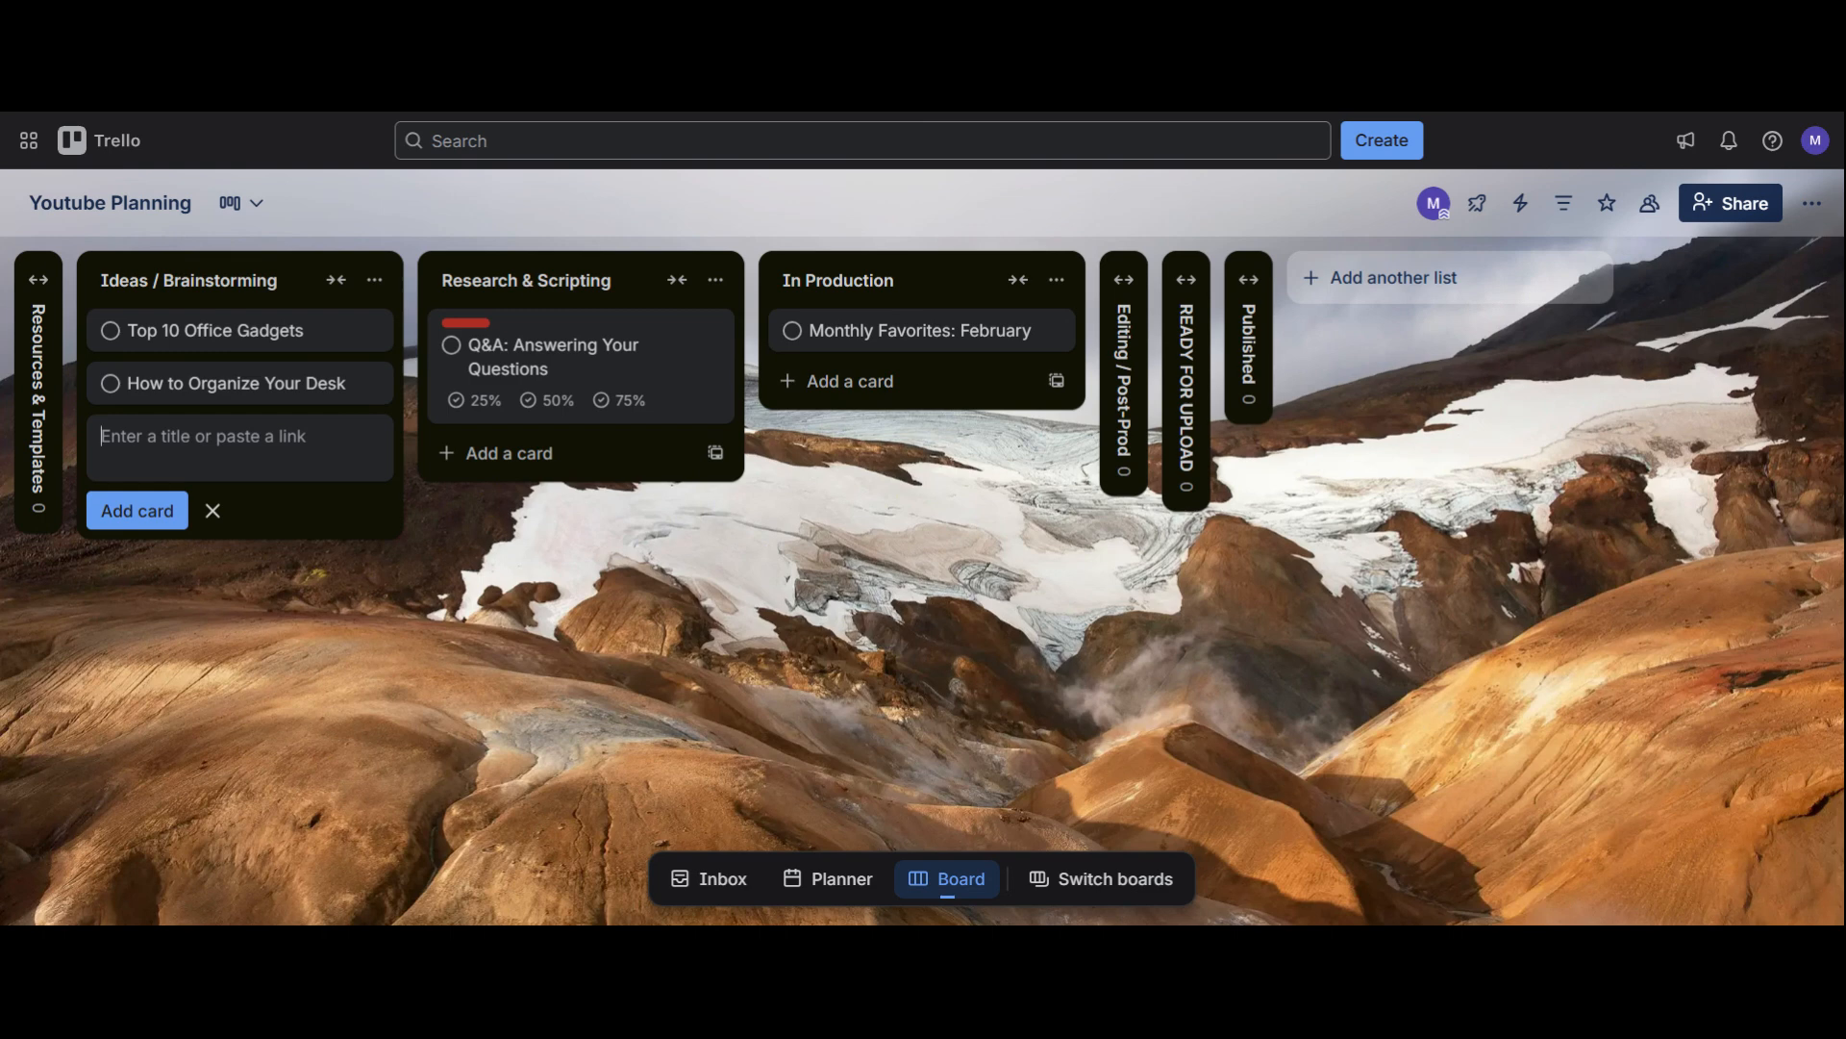
pyautogui.write('AI')
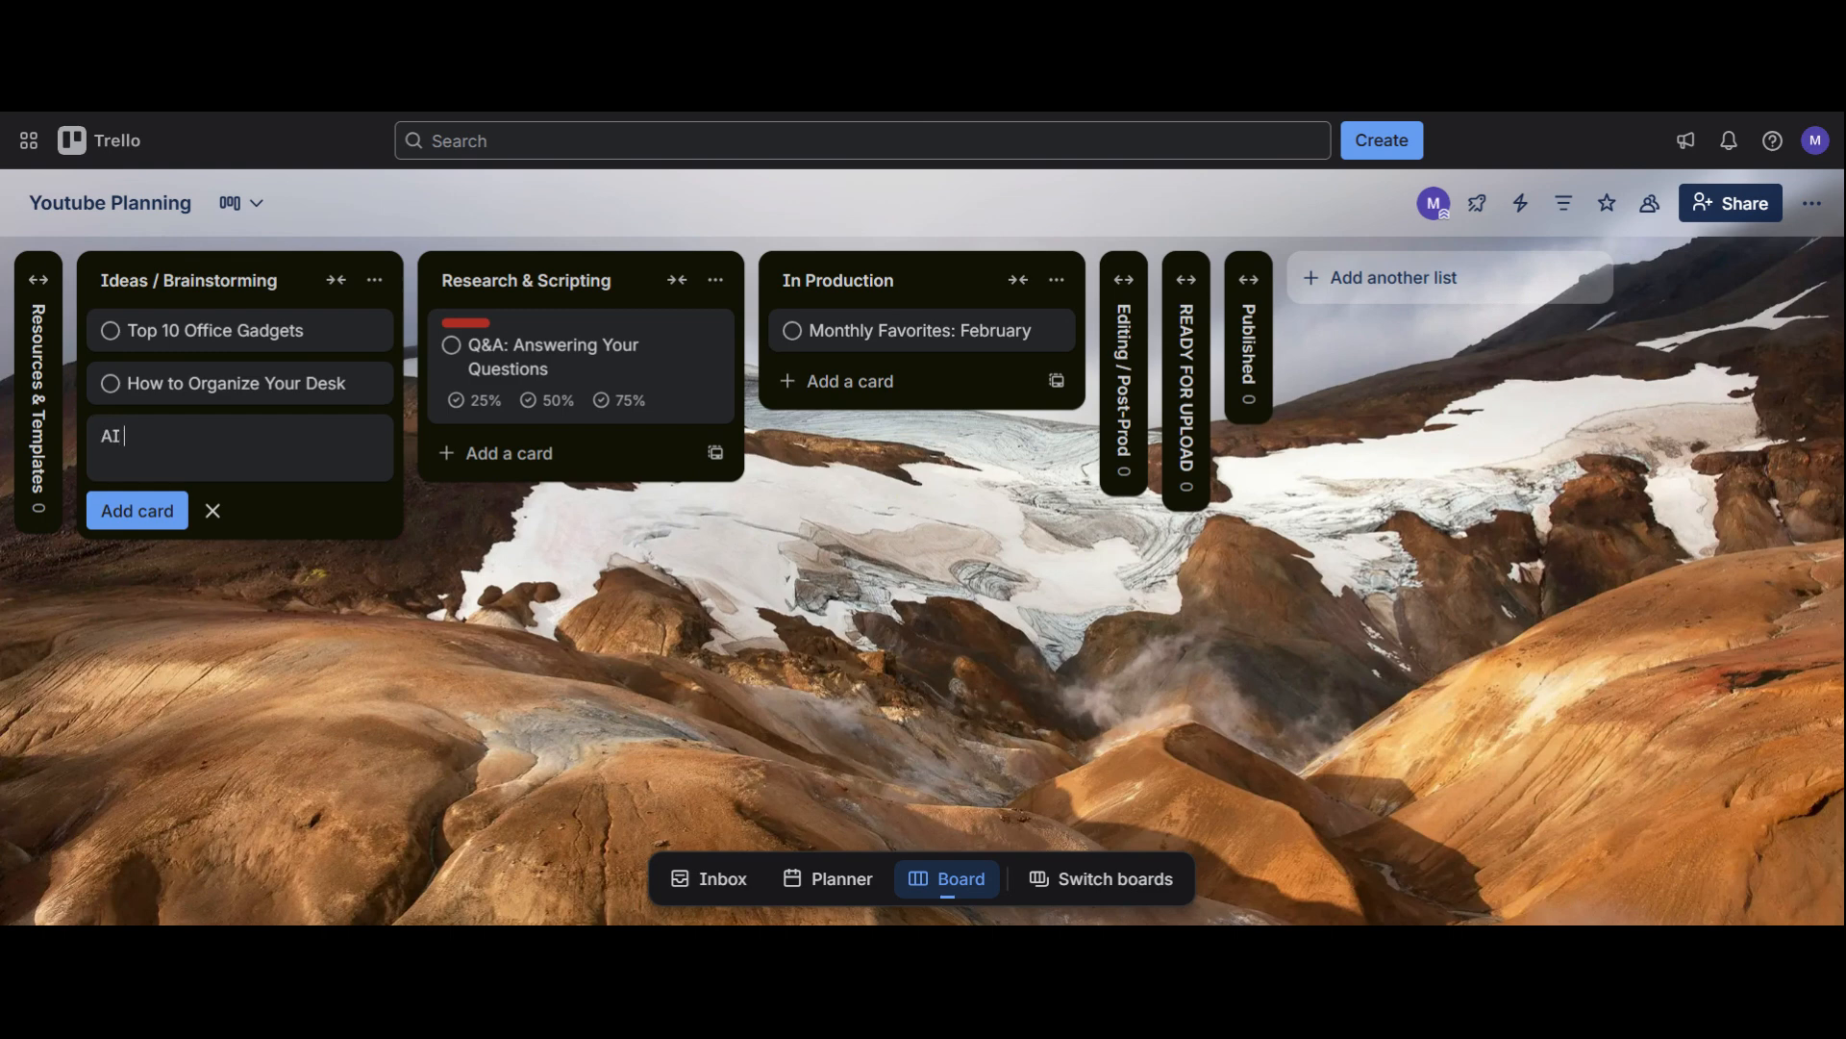
pyautogui.write(' tools for creators')
pyautogui.press('Return')
# - Open the AI tools for creators card and view its description editor and options for attaching a file
pyautogui.click(227, 442)
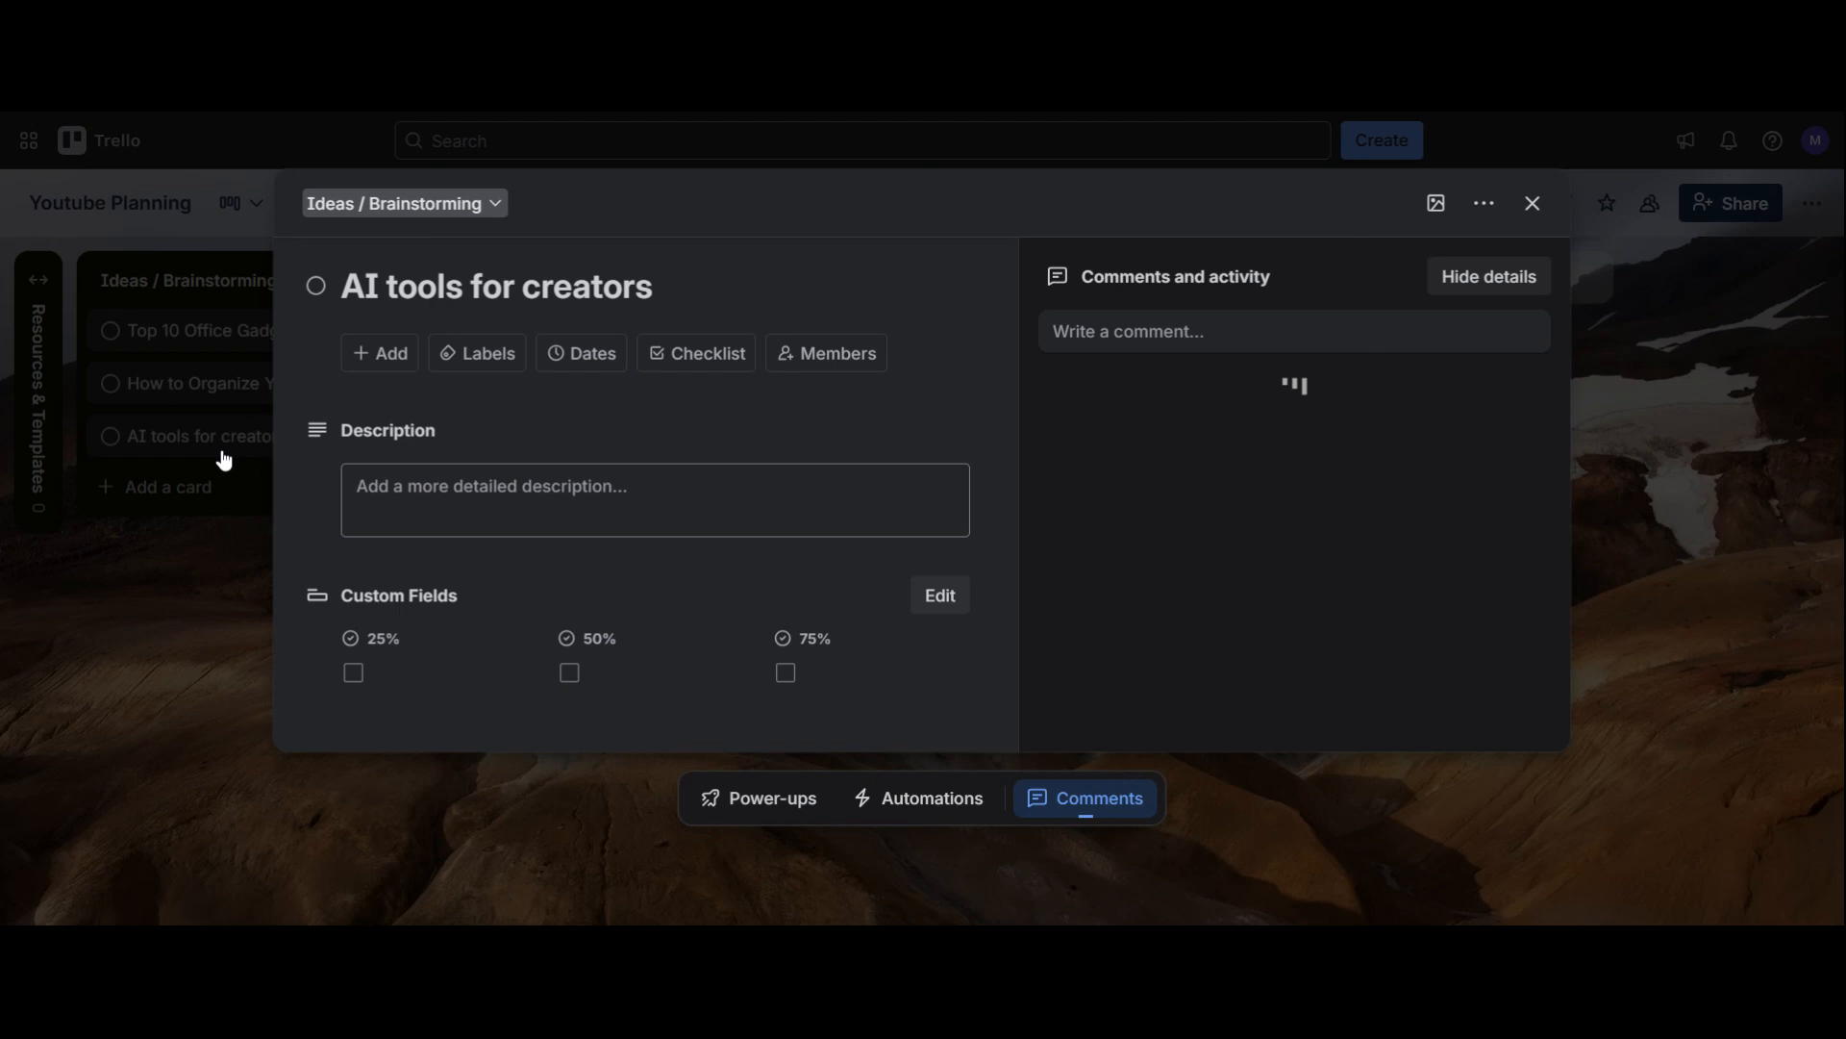
pyautogui.click(404, 531)
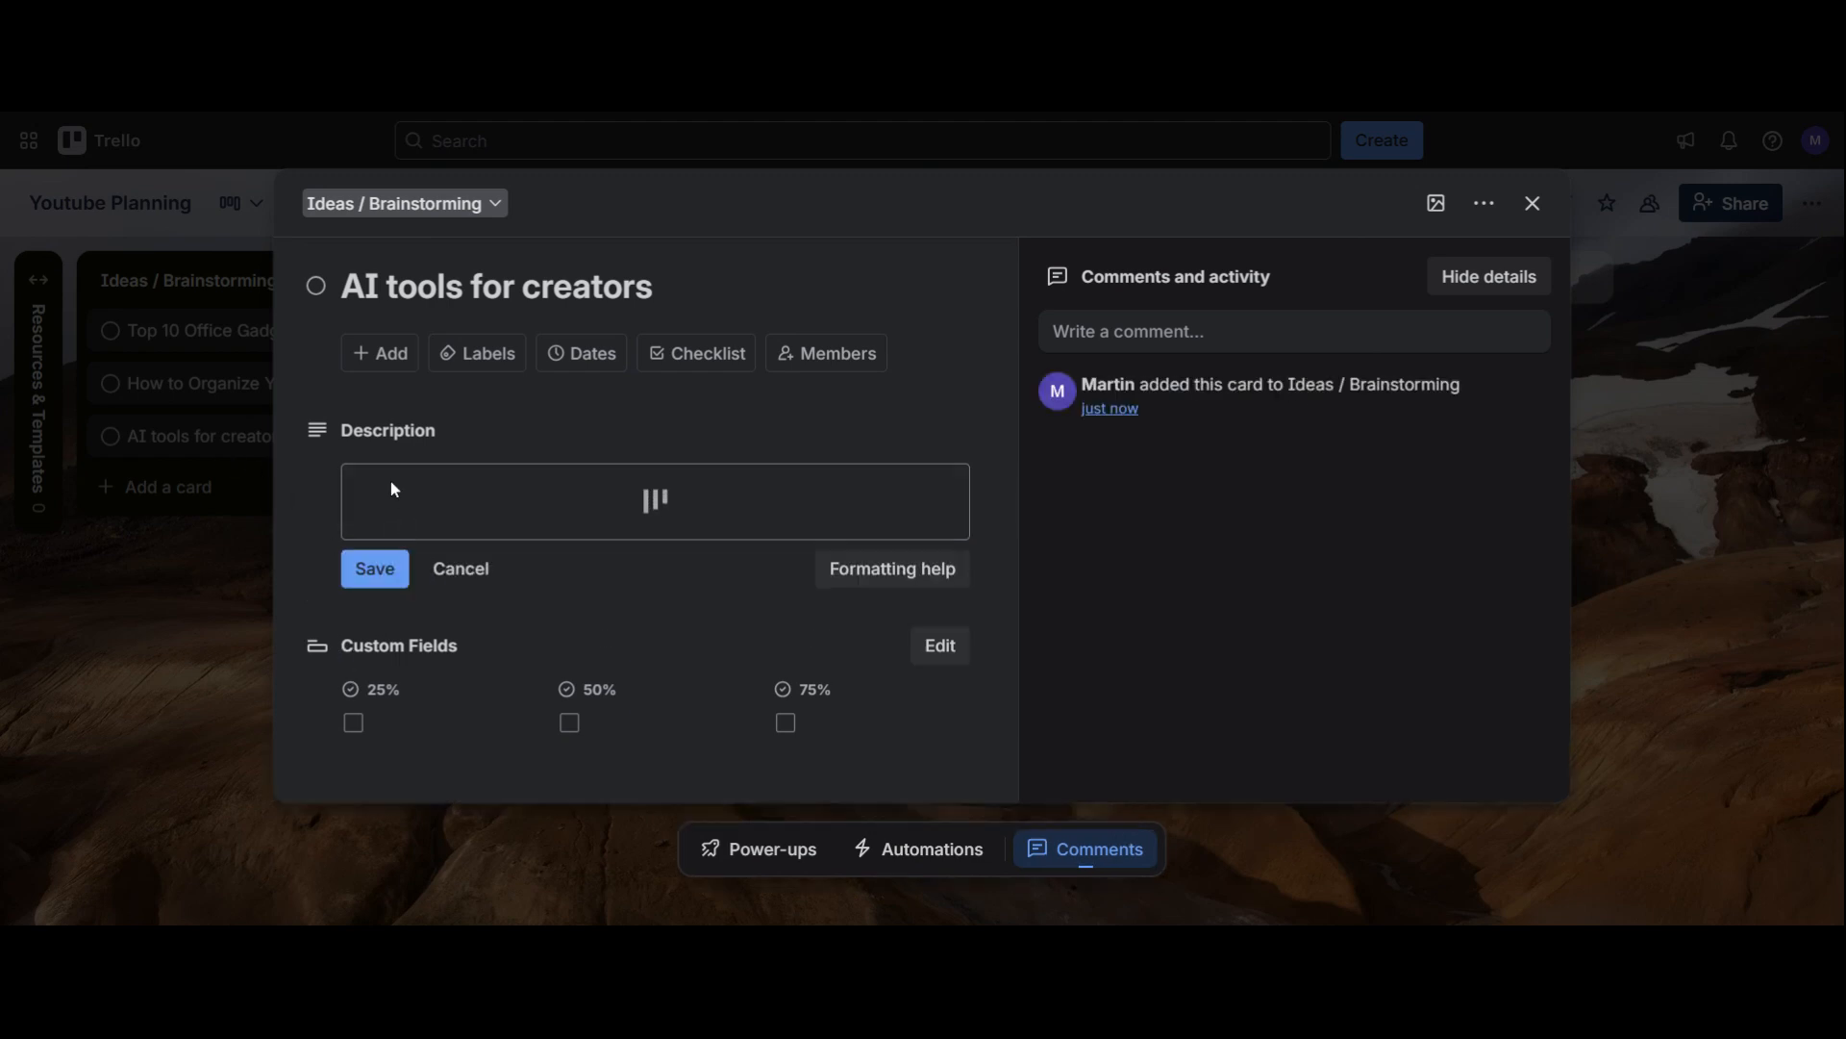
pyautogui.click(382, 355)
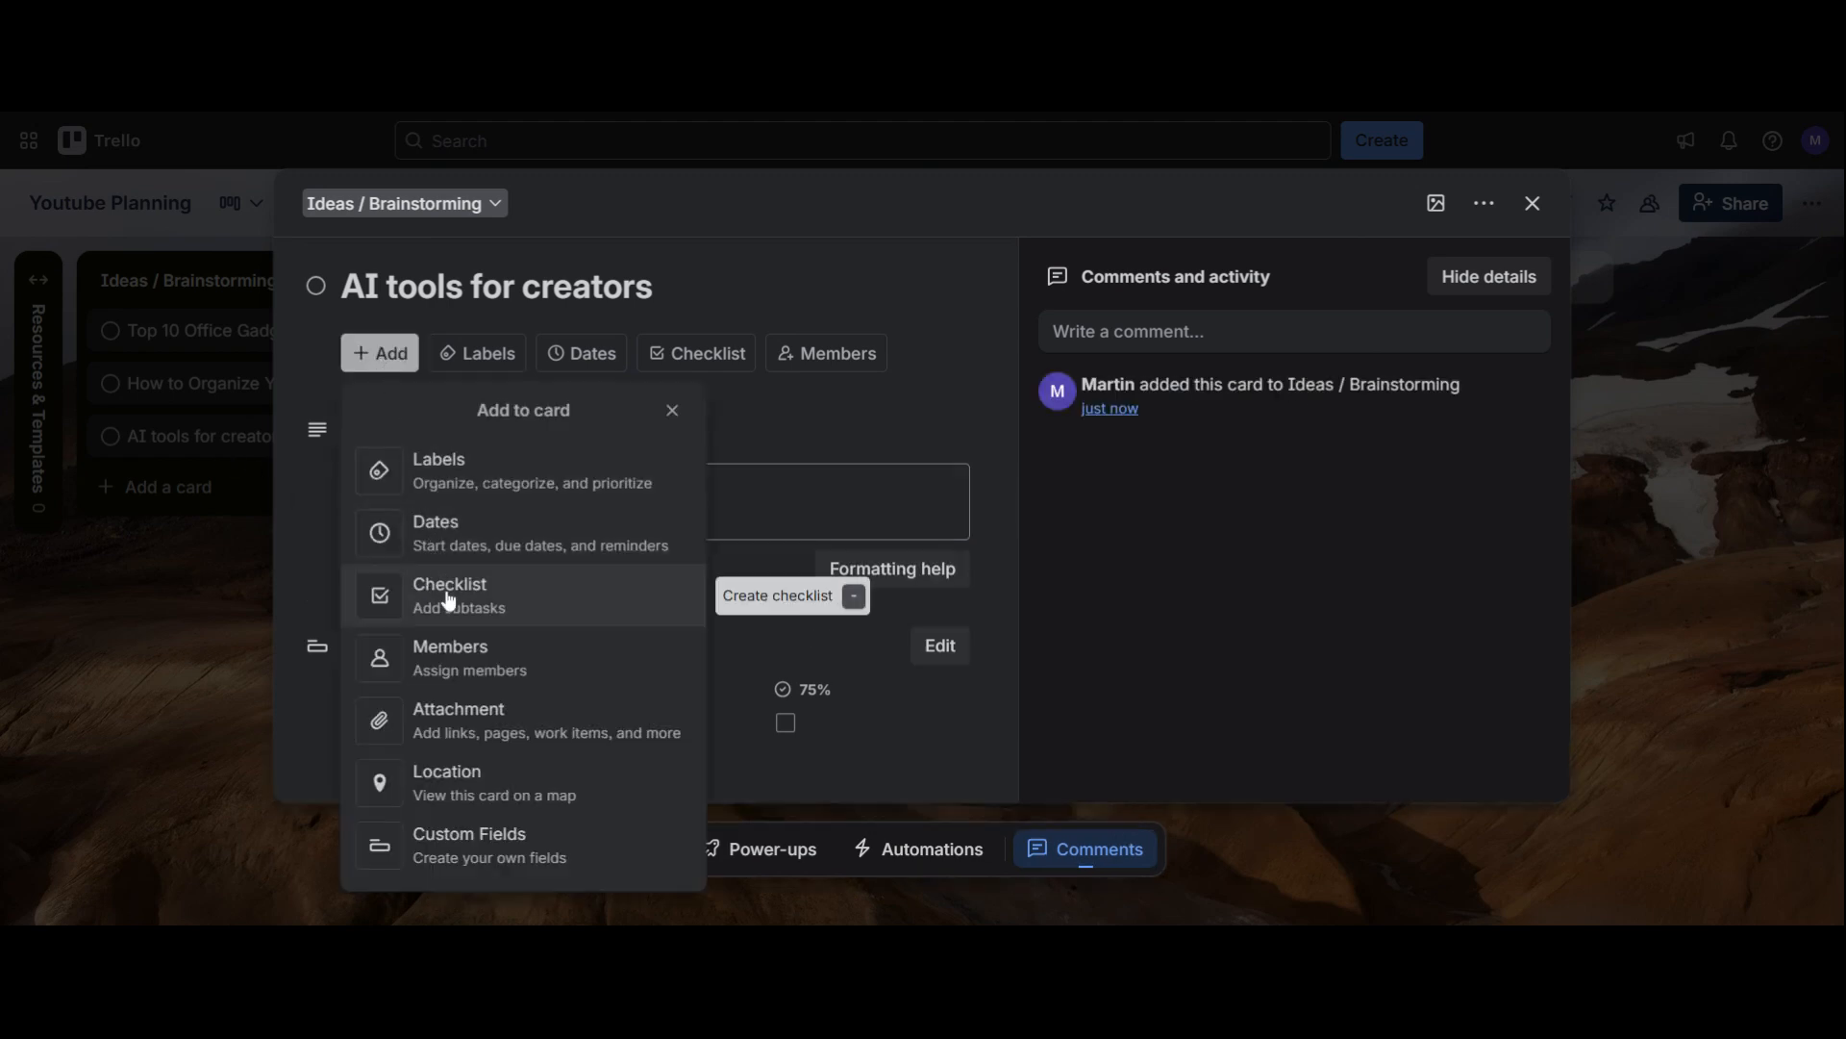
pyautogui.click(454, 722)
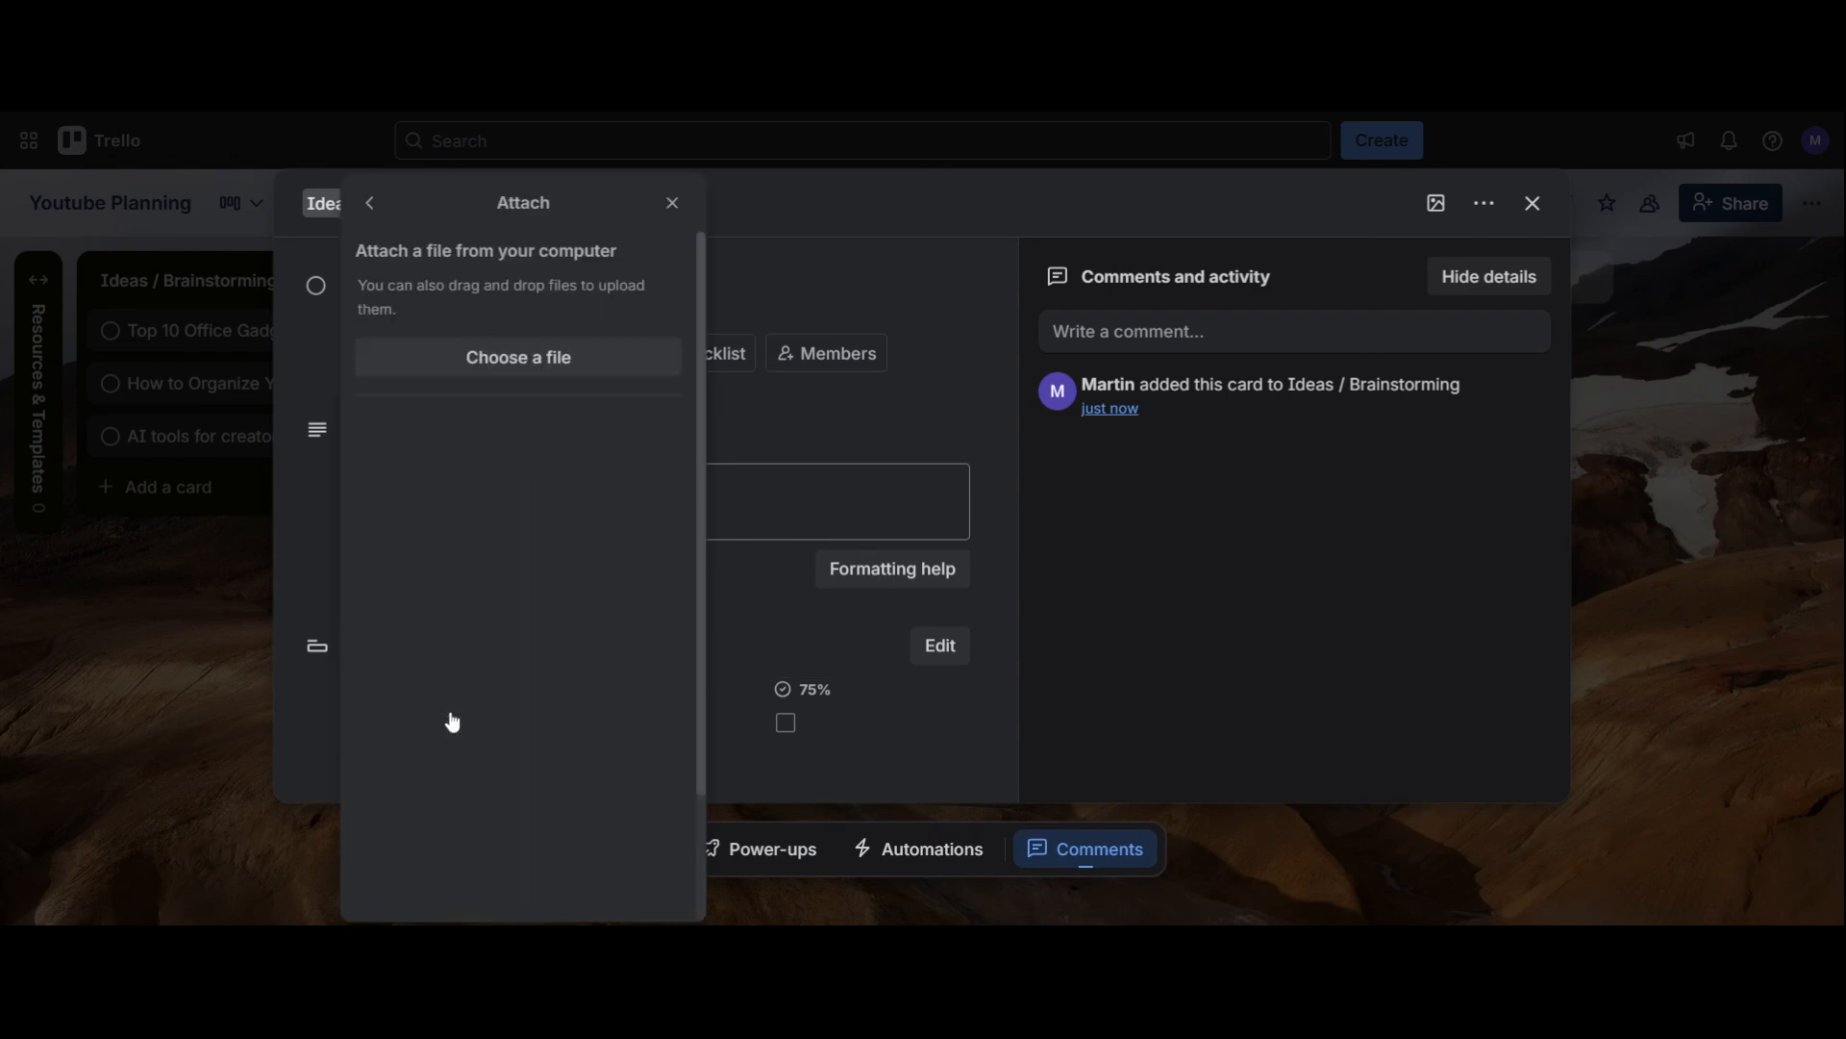
pyautogui.click(672, 203)
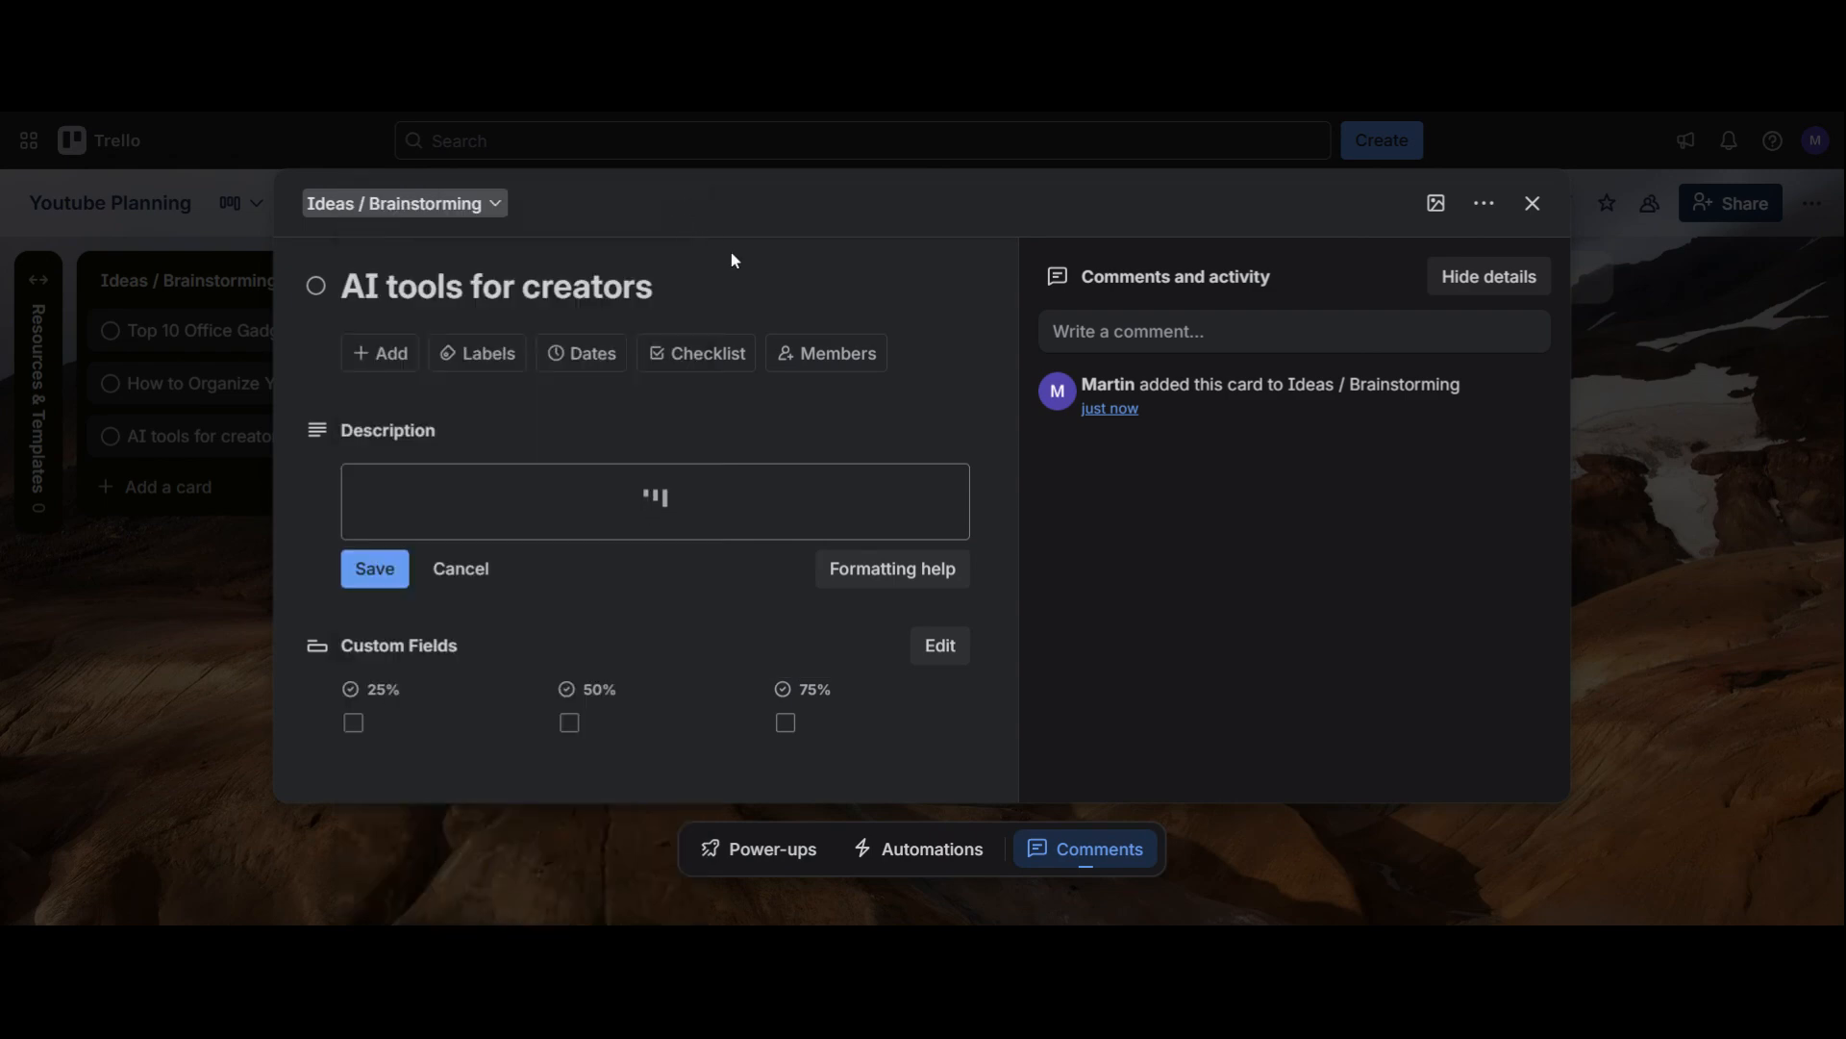
pyautogui.click(731, 286)
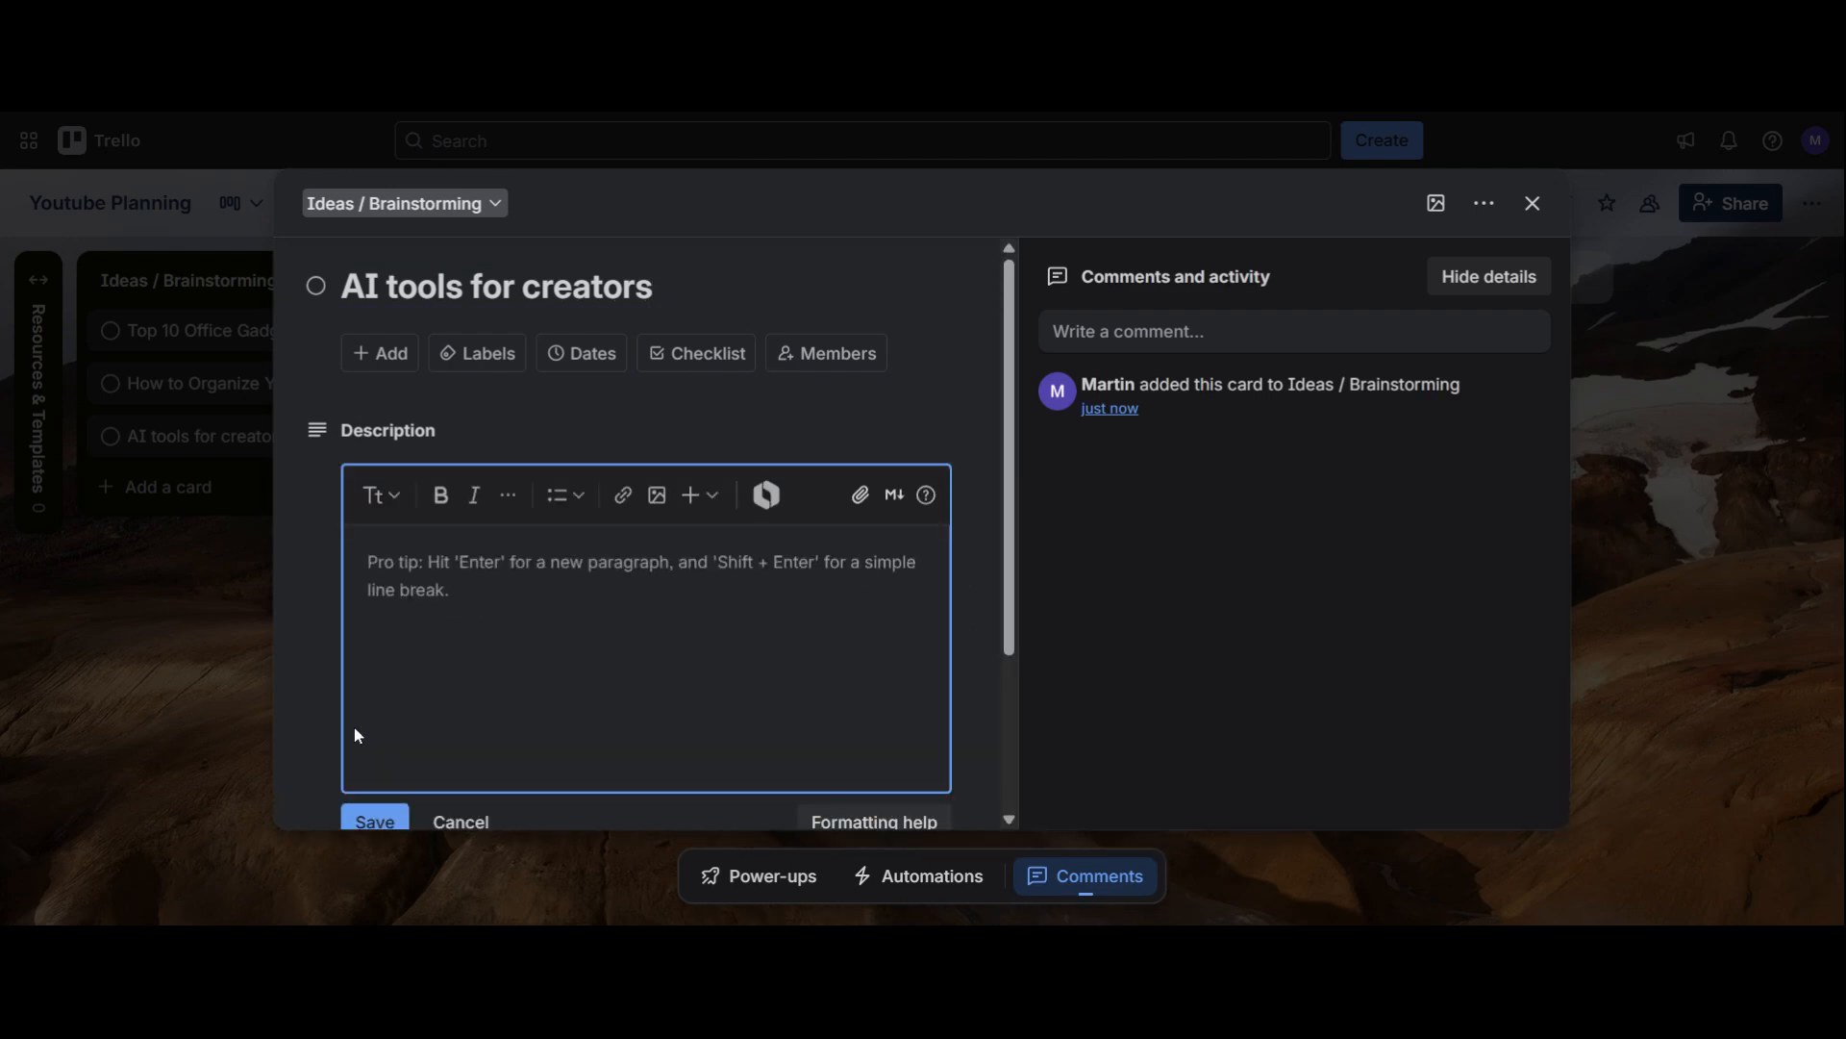
# - Enable the 25% and 50% custom fields on the AI tools for creators card and discard the empty description edit
pyautogui.scroll(-2, 356, 736)
pyautogui.click(353, 752)
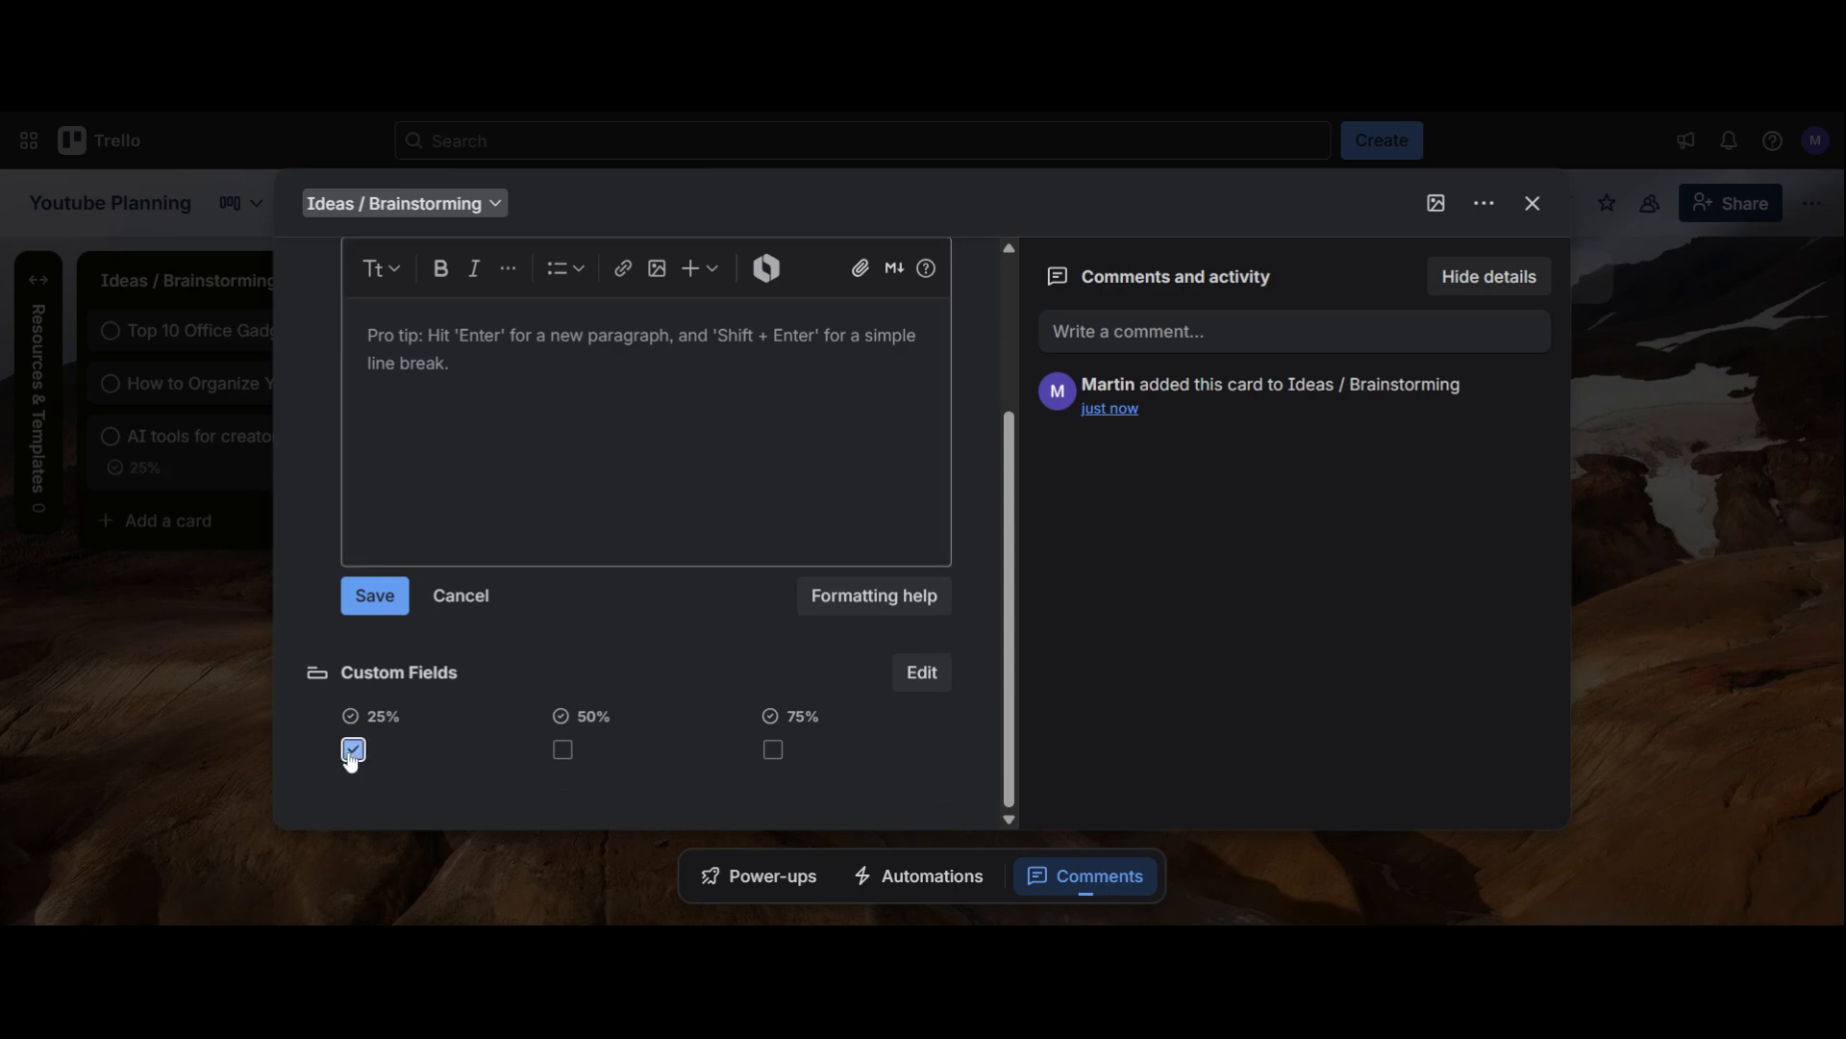
pyautogui.click(563, 750)
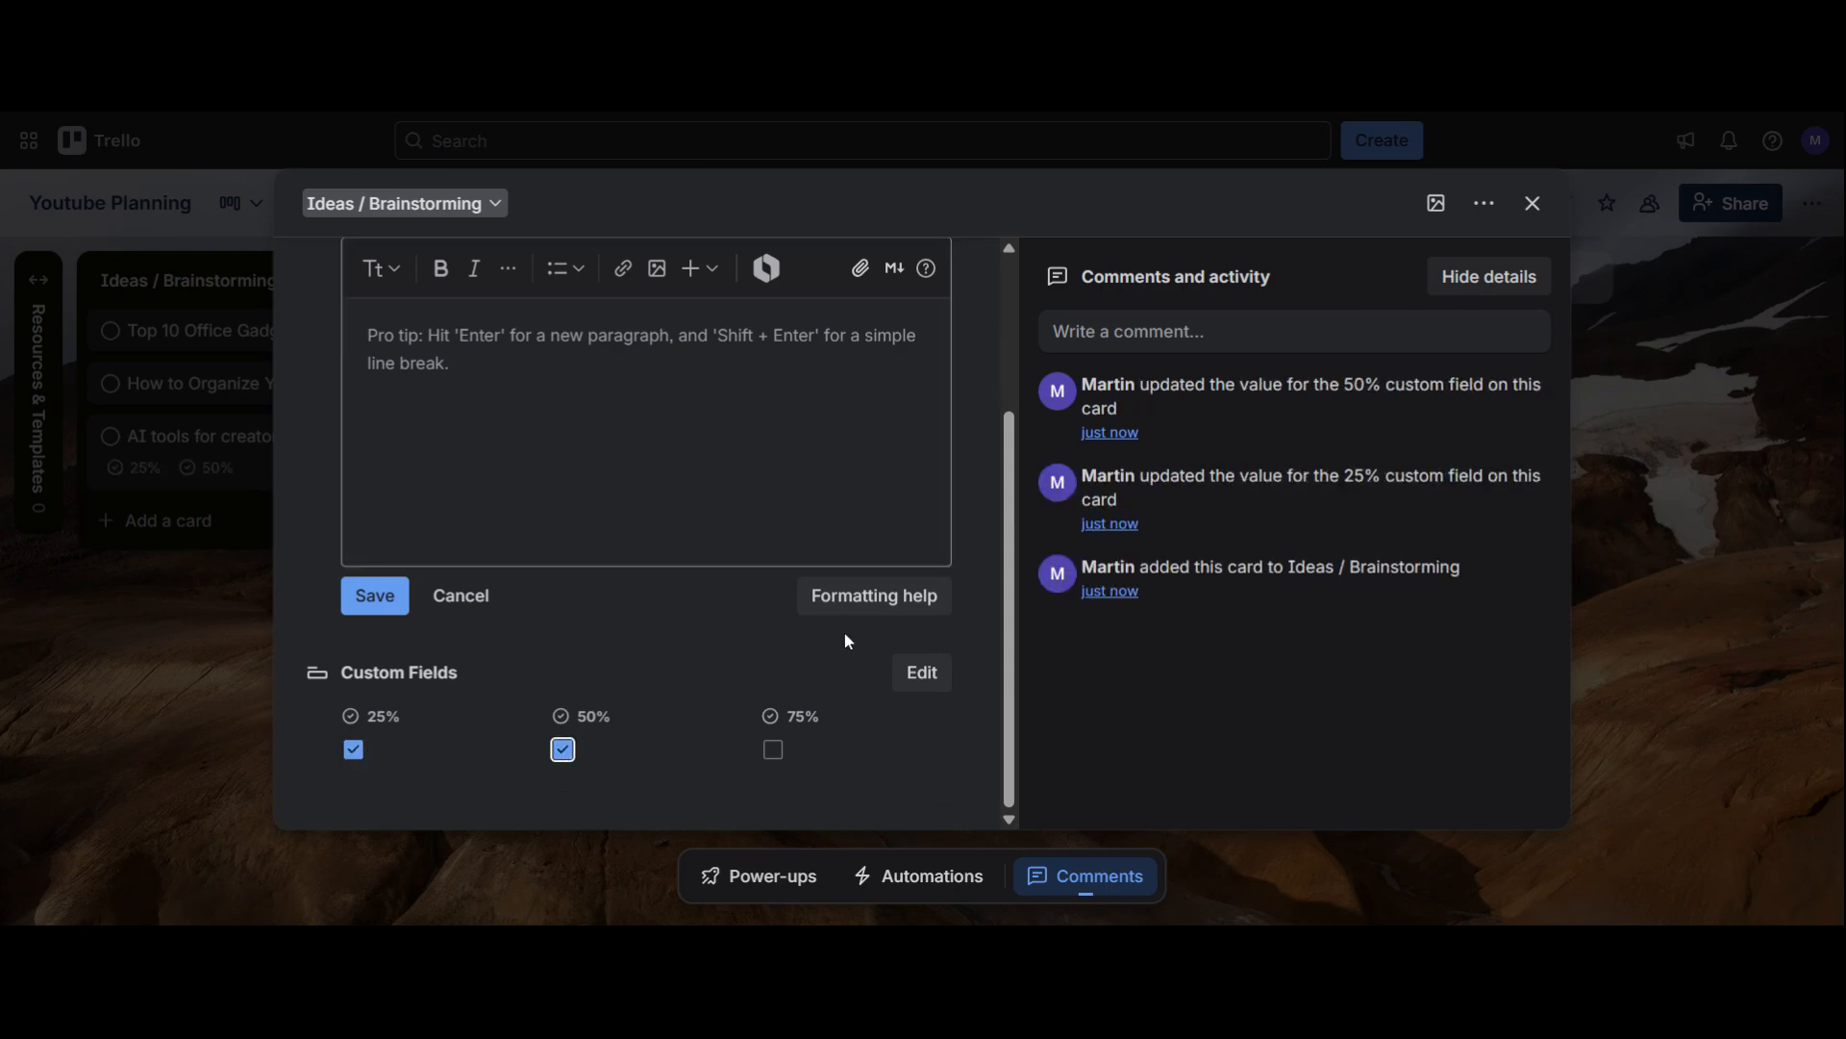
pyautogui.scroll(2, 845, 635)
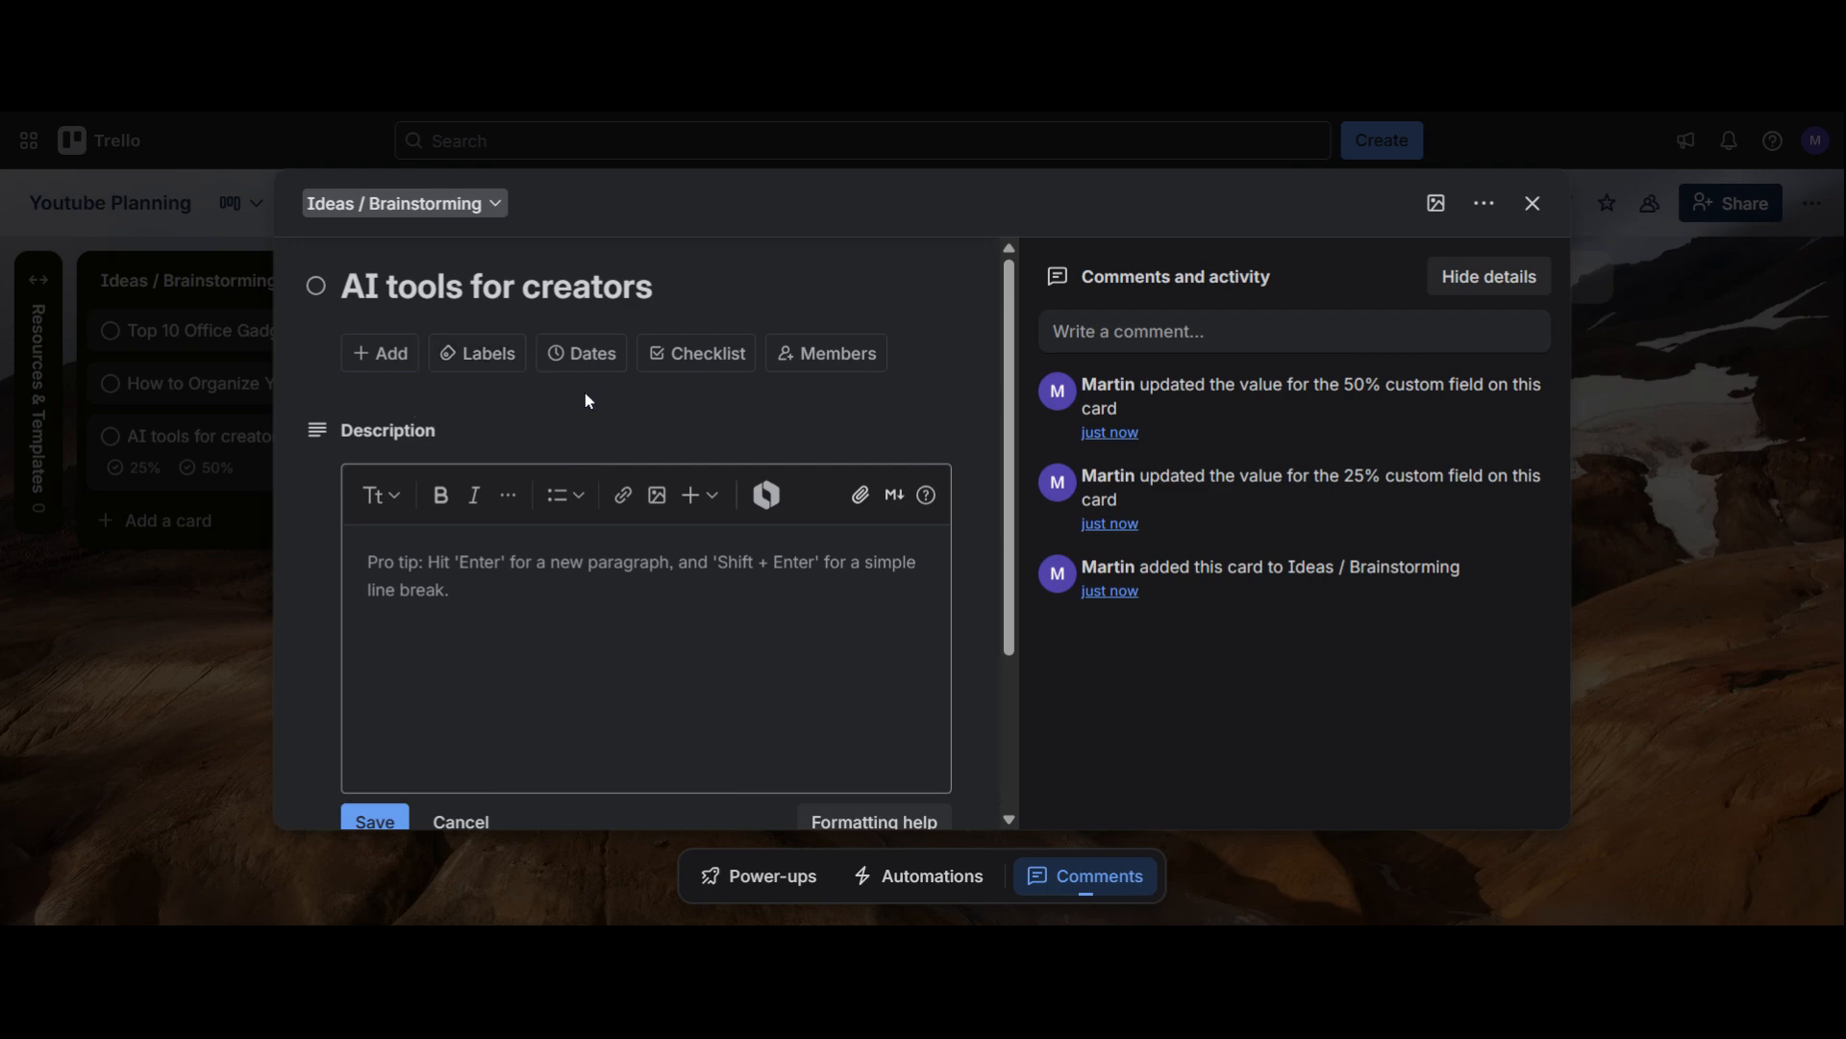
pyautogui.click(459, 824)
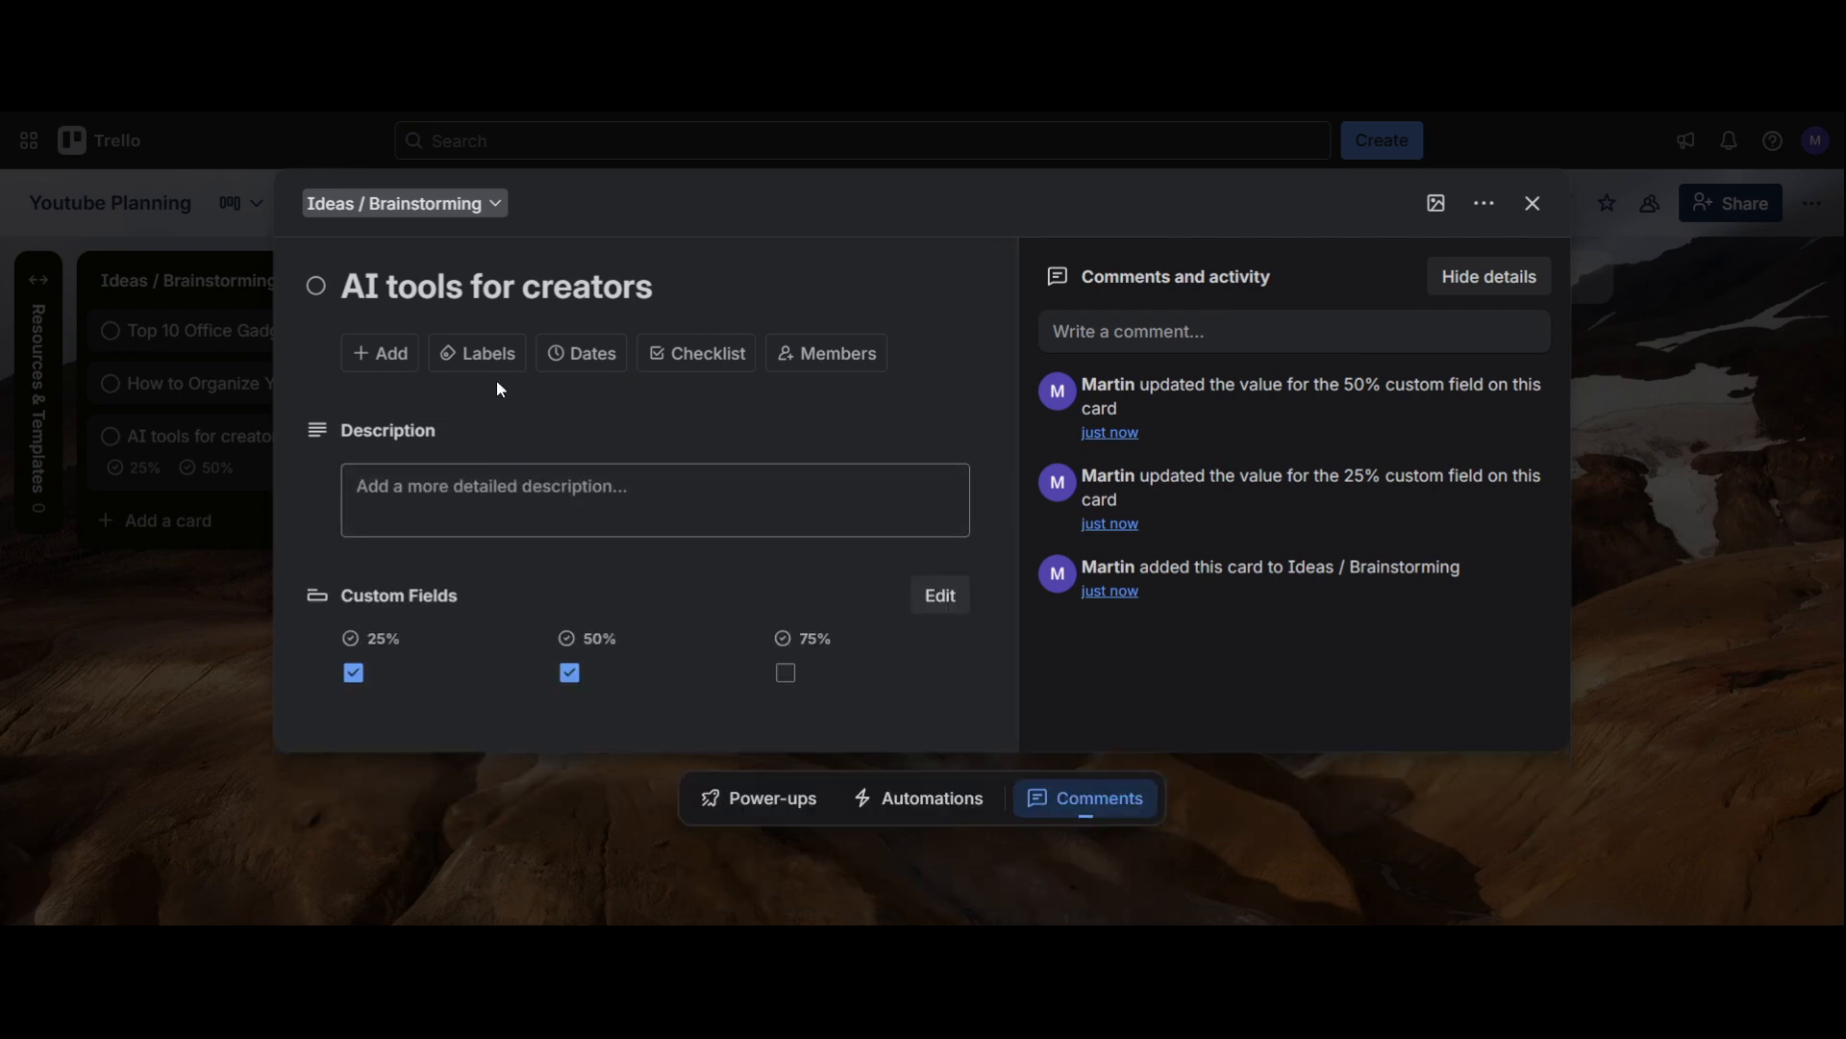
# - Apply the orange, green and red labels to the AI tools for creators card and close the card
pyautogui.click(485, 356)
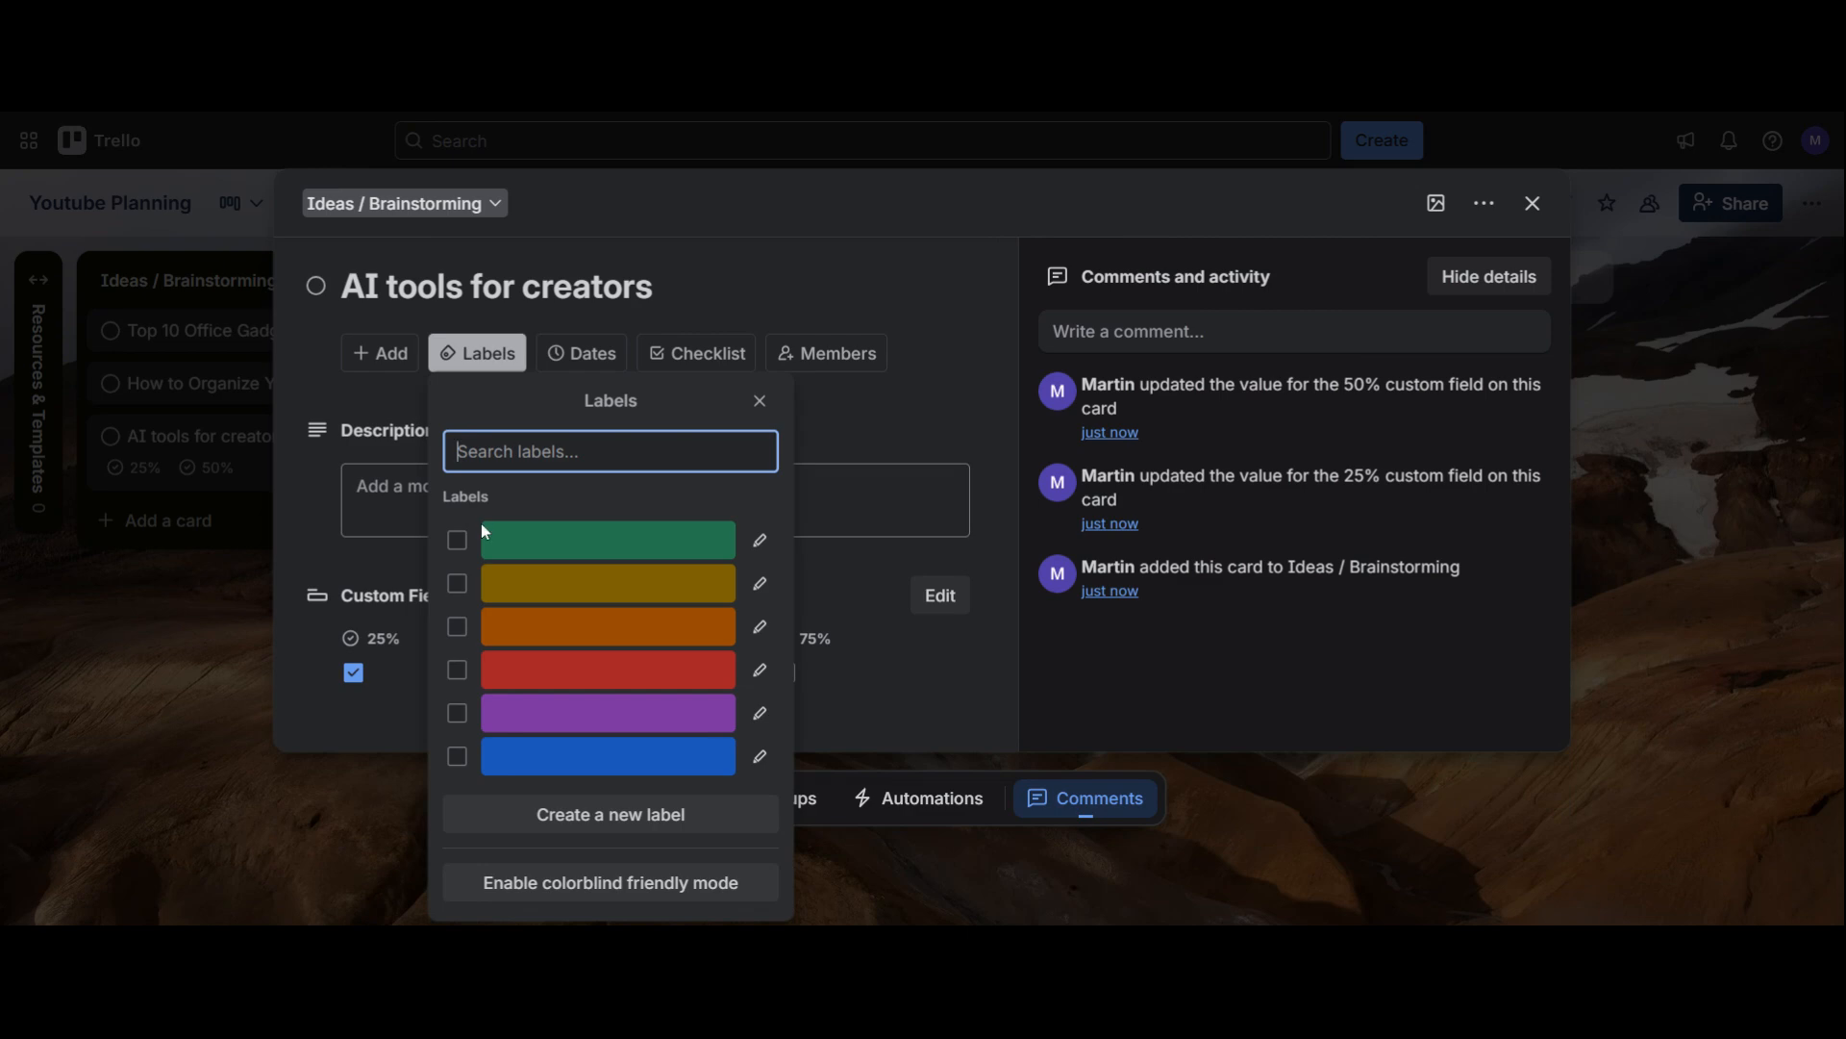
pyautogui.click(457, 627)
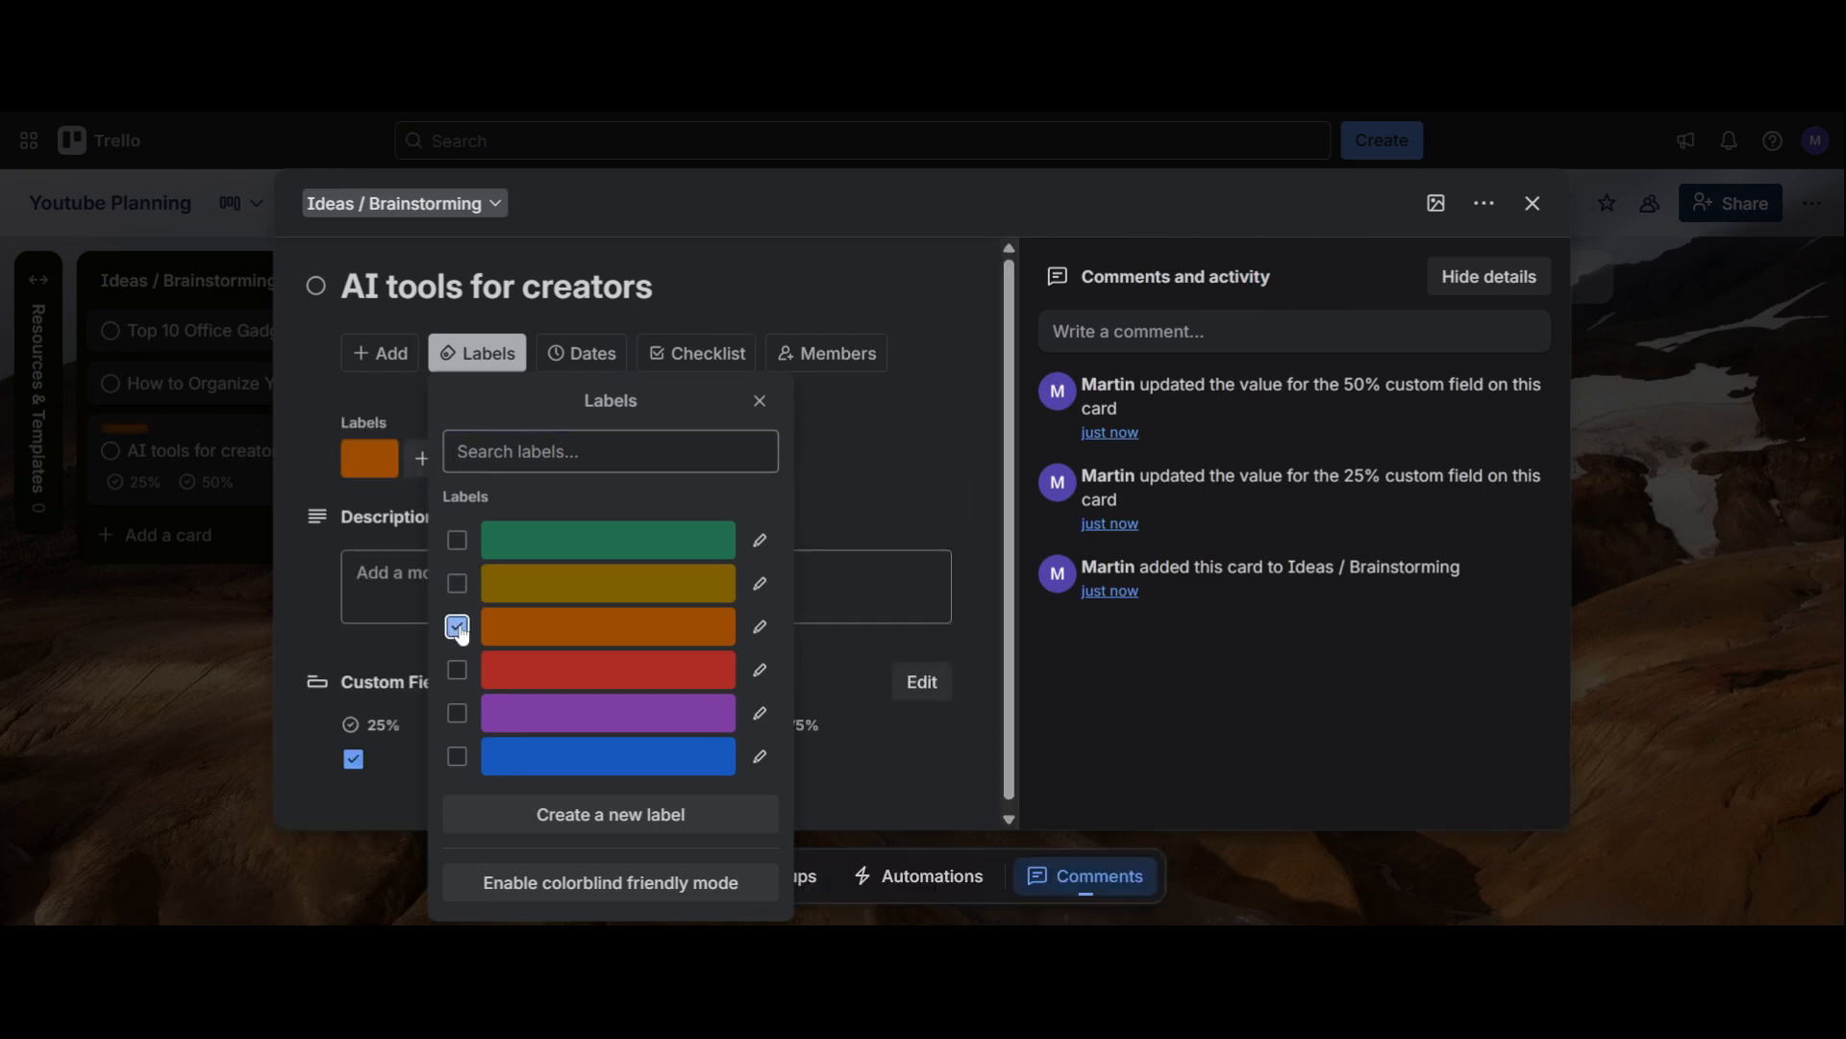
pyautogui.click(458, 541)
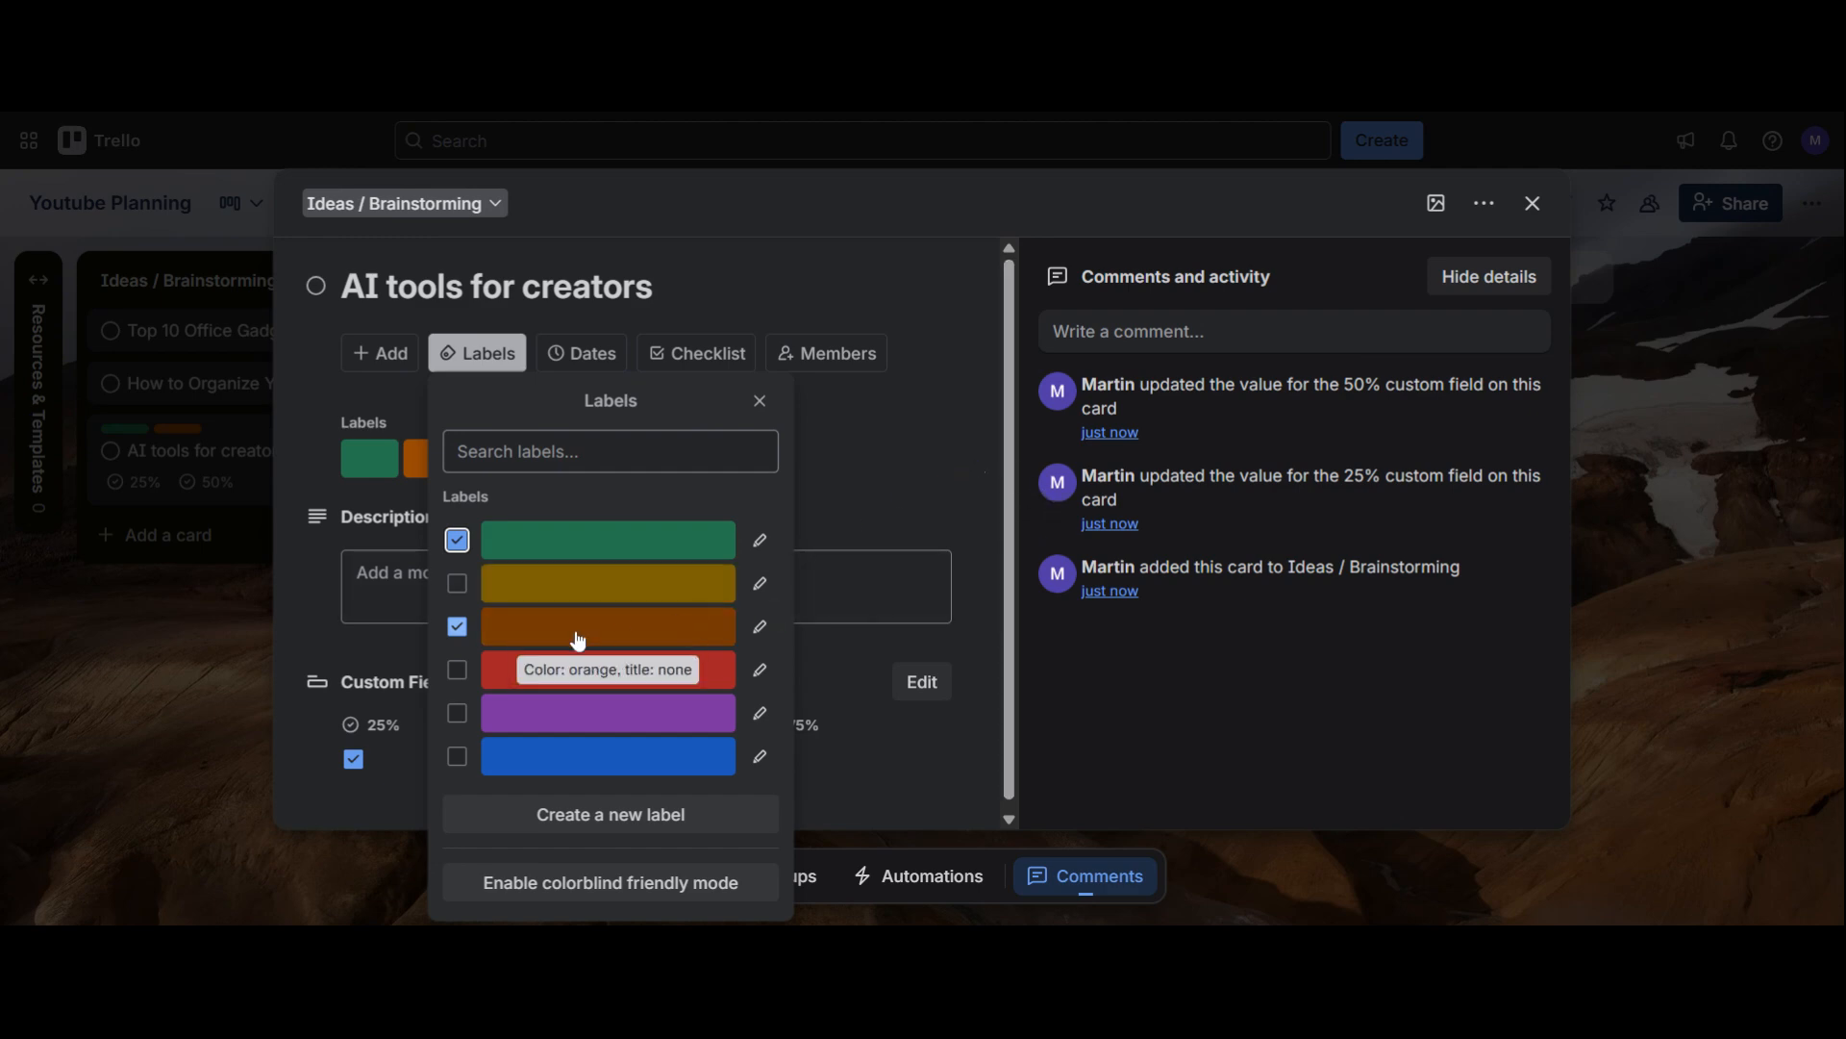
pyautogui.click(466, 672)
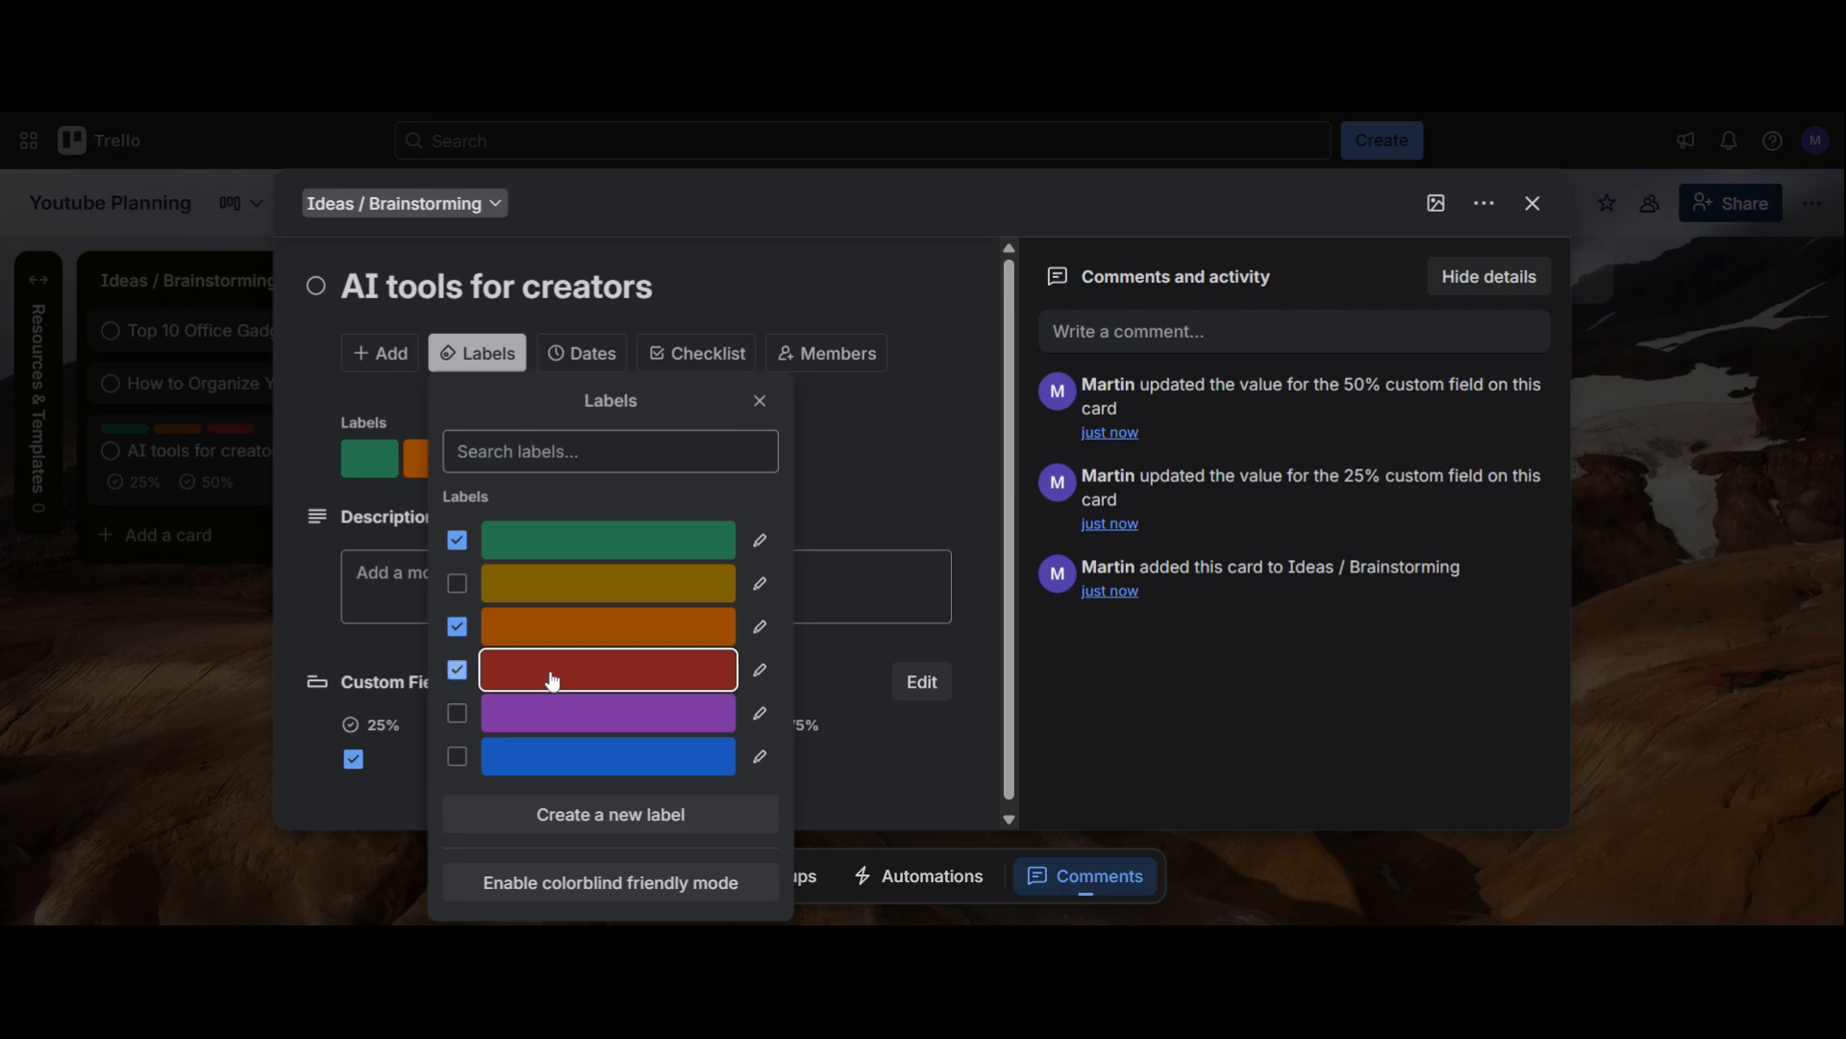
pyautogui.click(1532, 203)
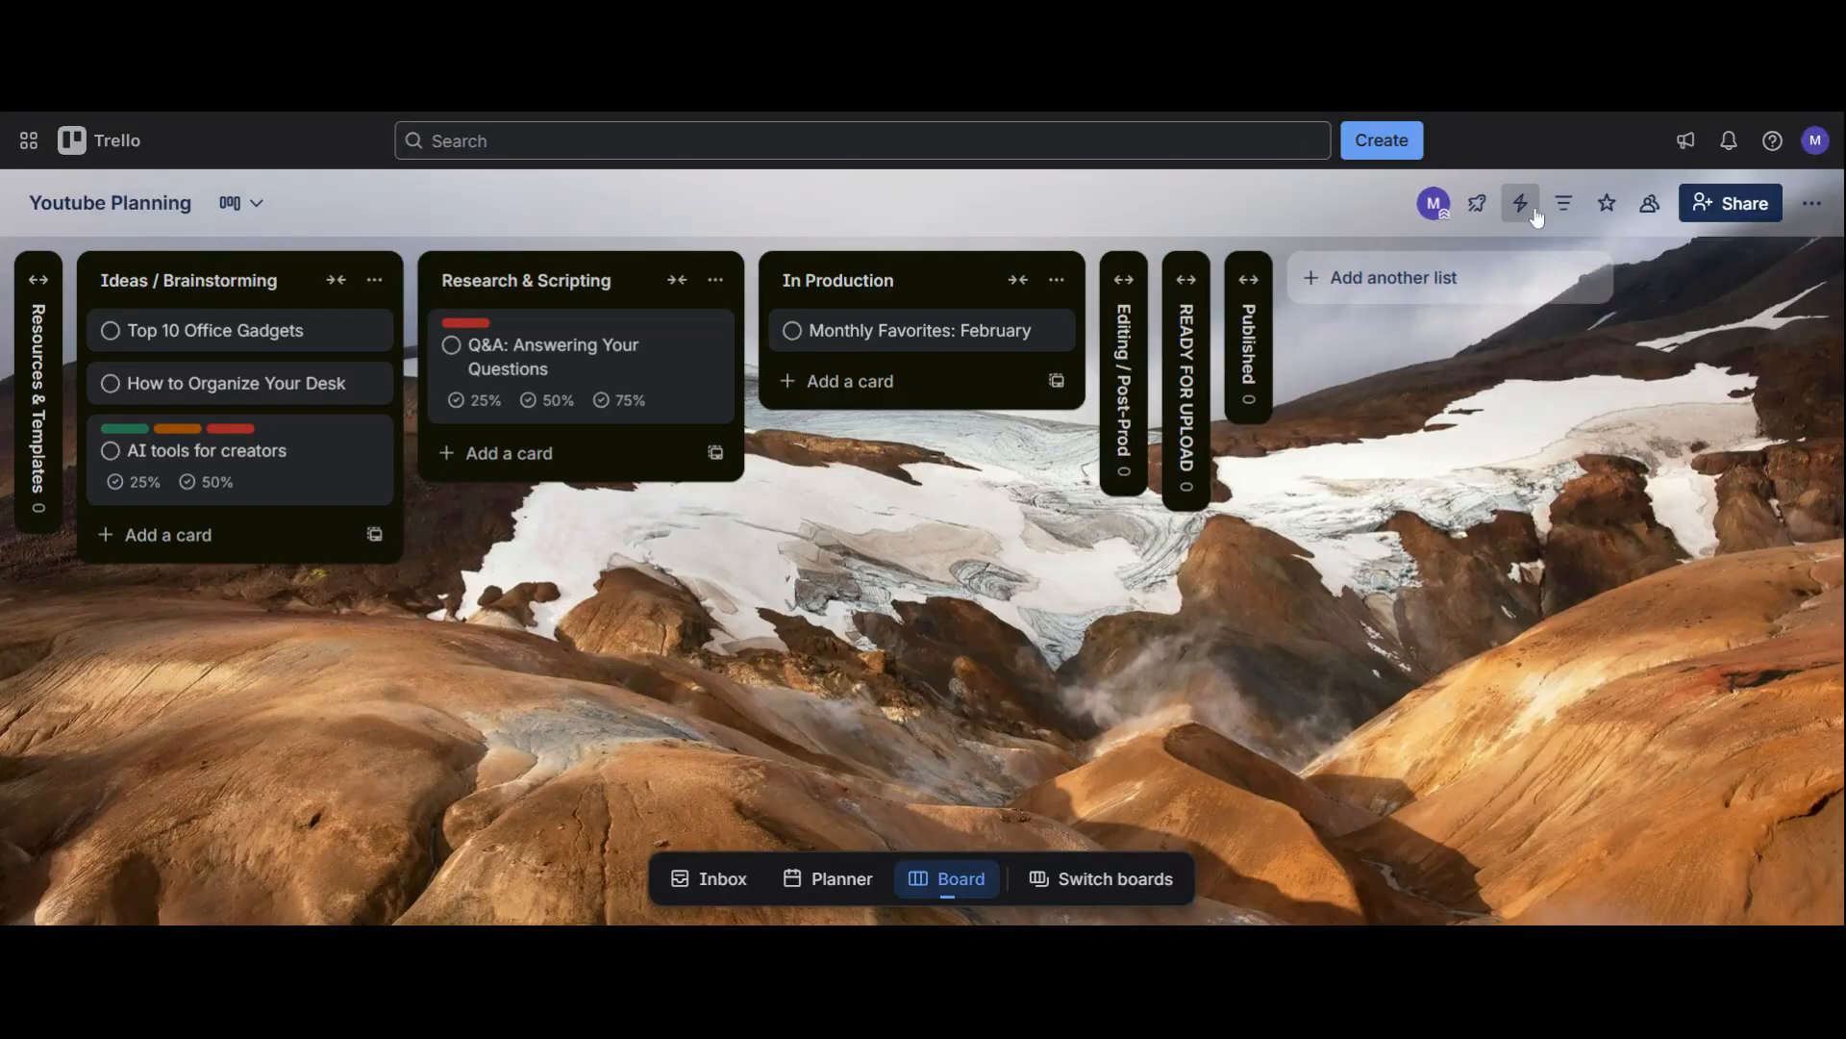
# - Copy the Youtube Planning board's member invitation link from its sharing settings and close them
pyautogui.click(1738, 213)
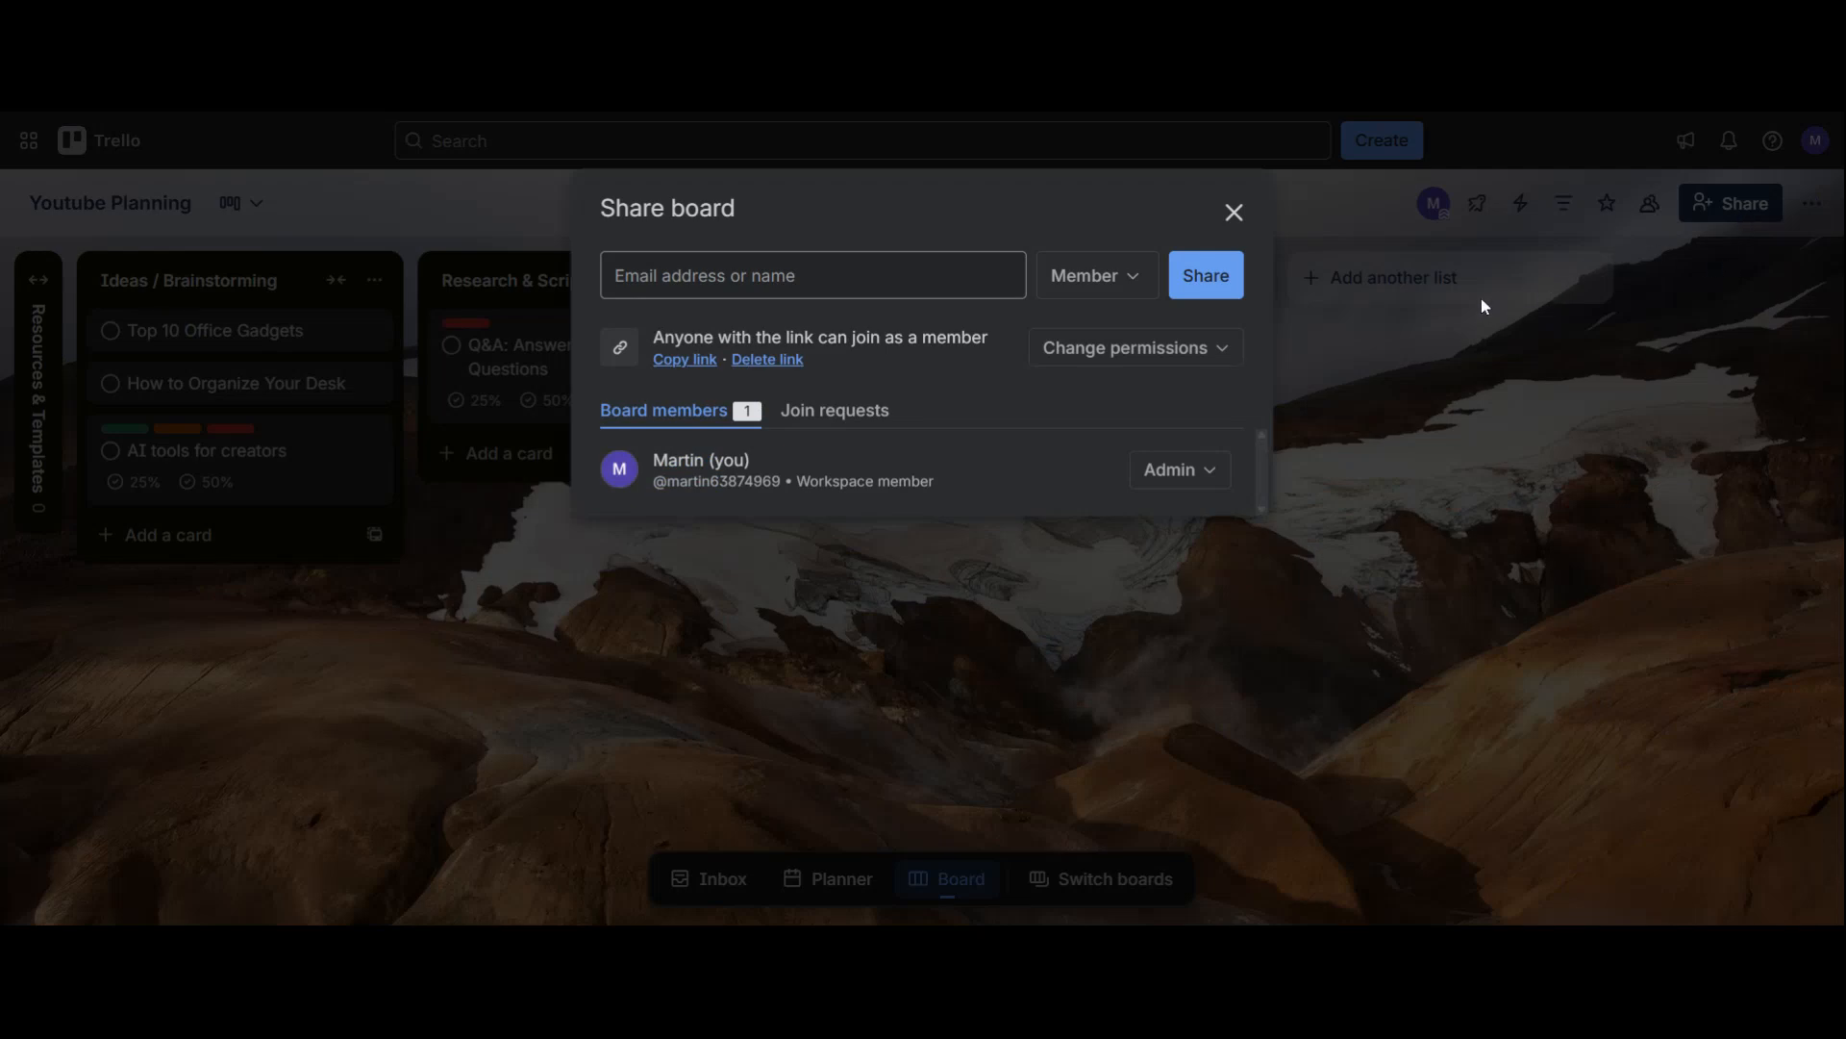
pyautogui.click(846, 287)
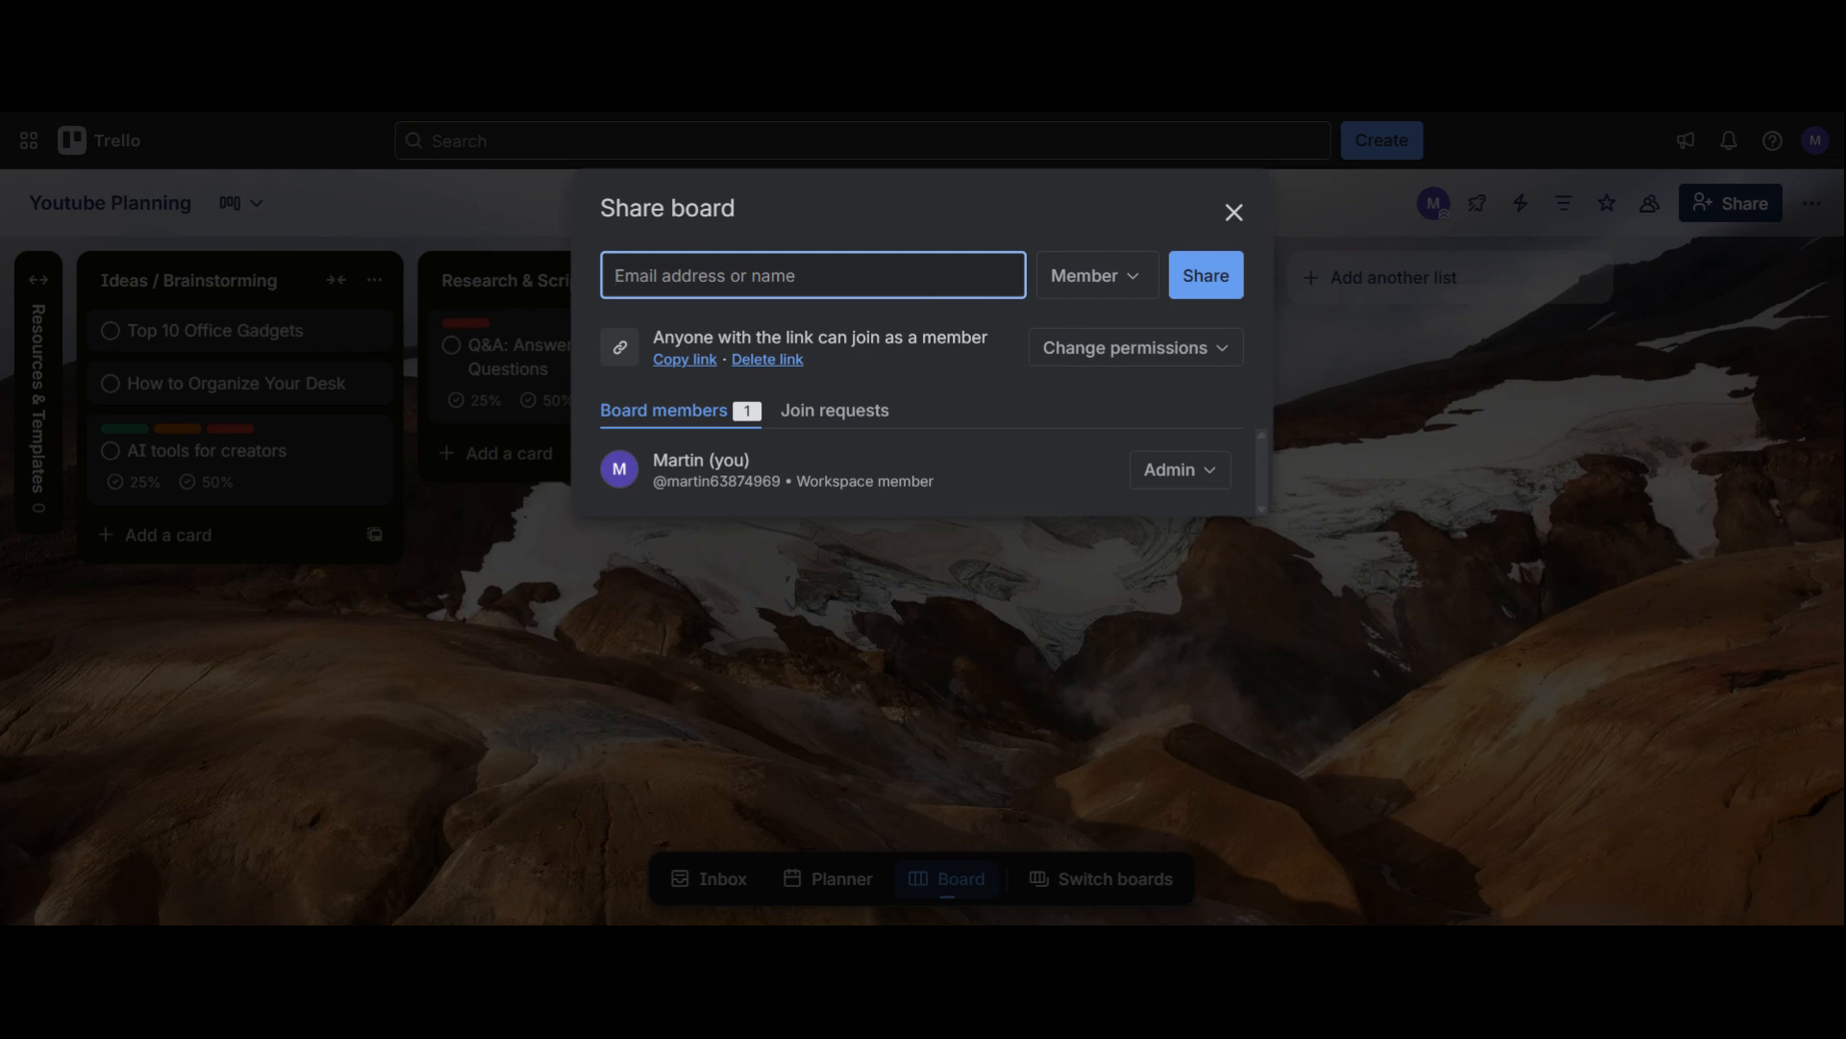
pyautogui.click(683, 361)
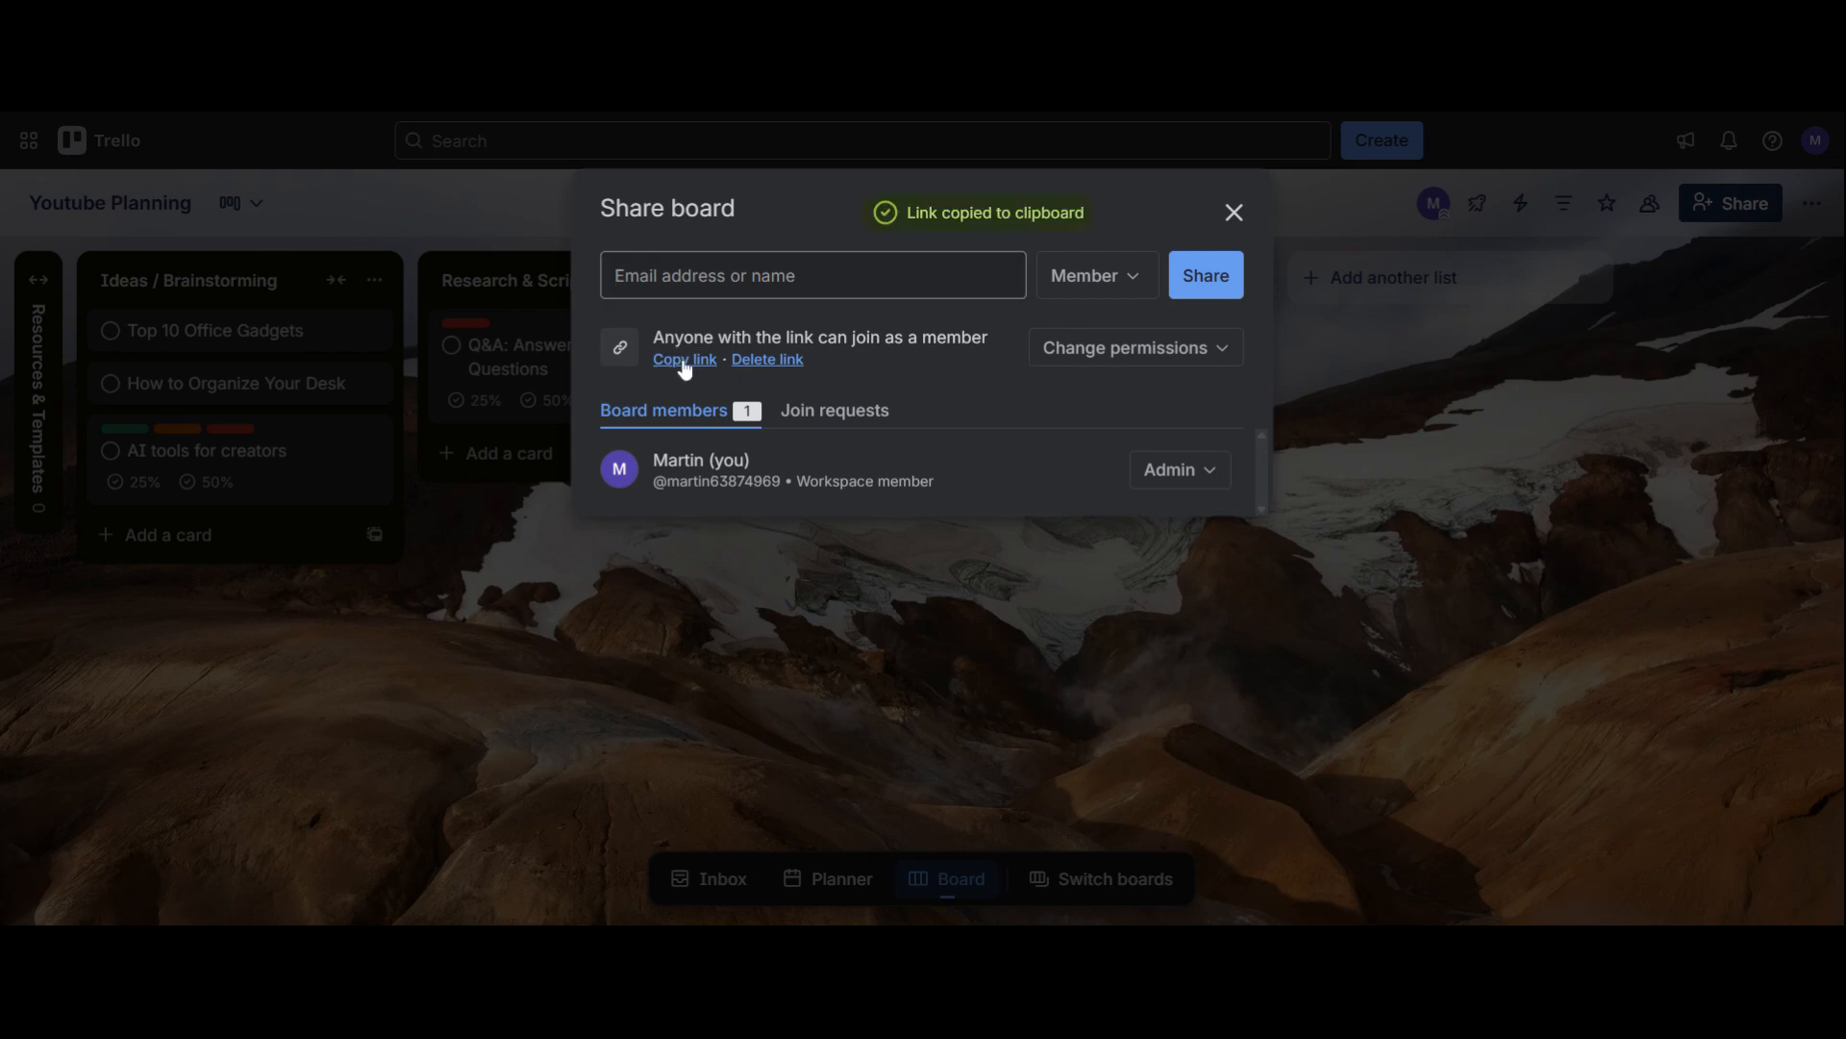
pyautogui.click(1233, 212)
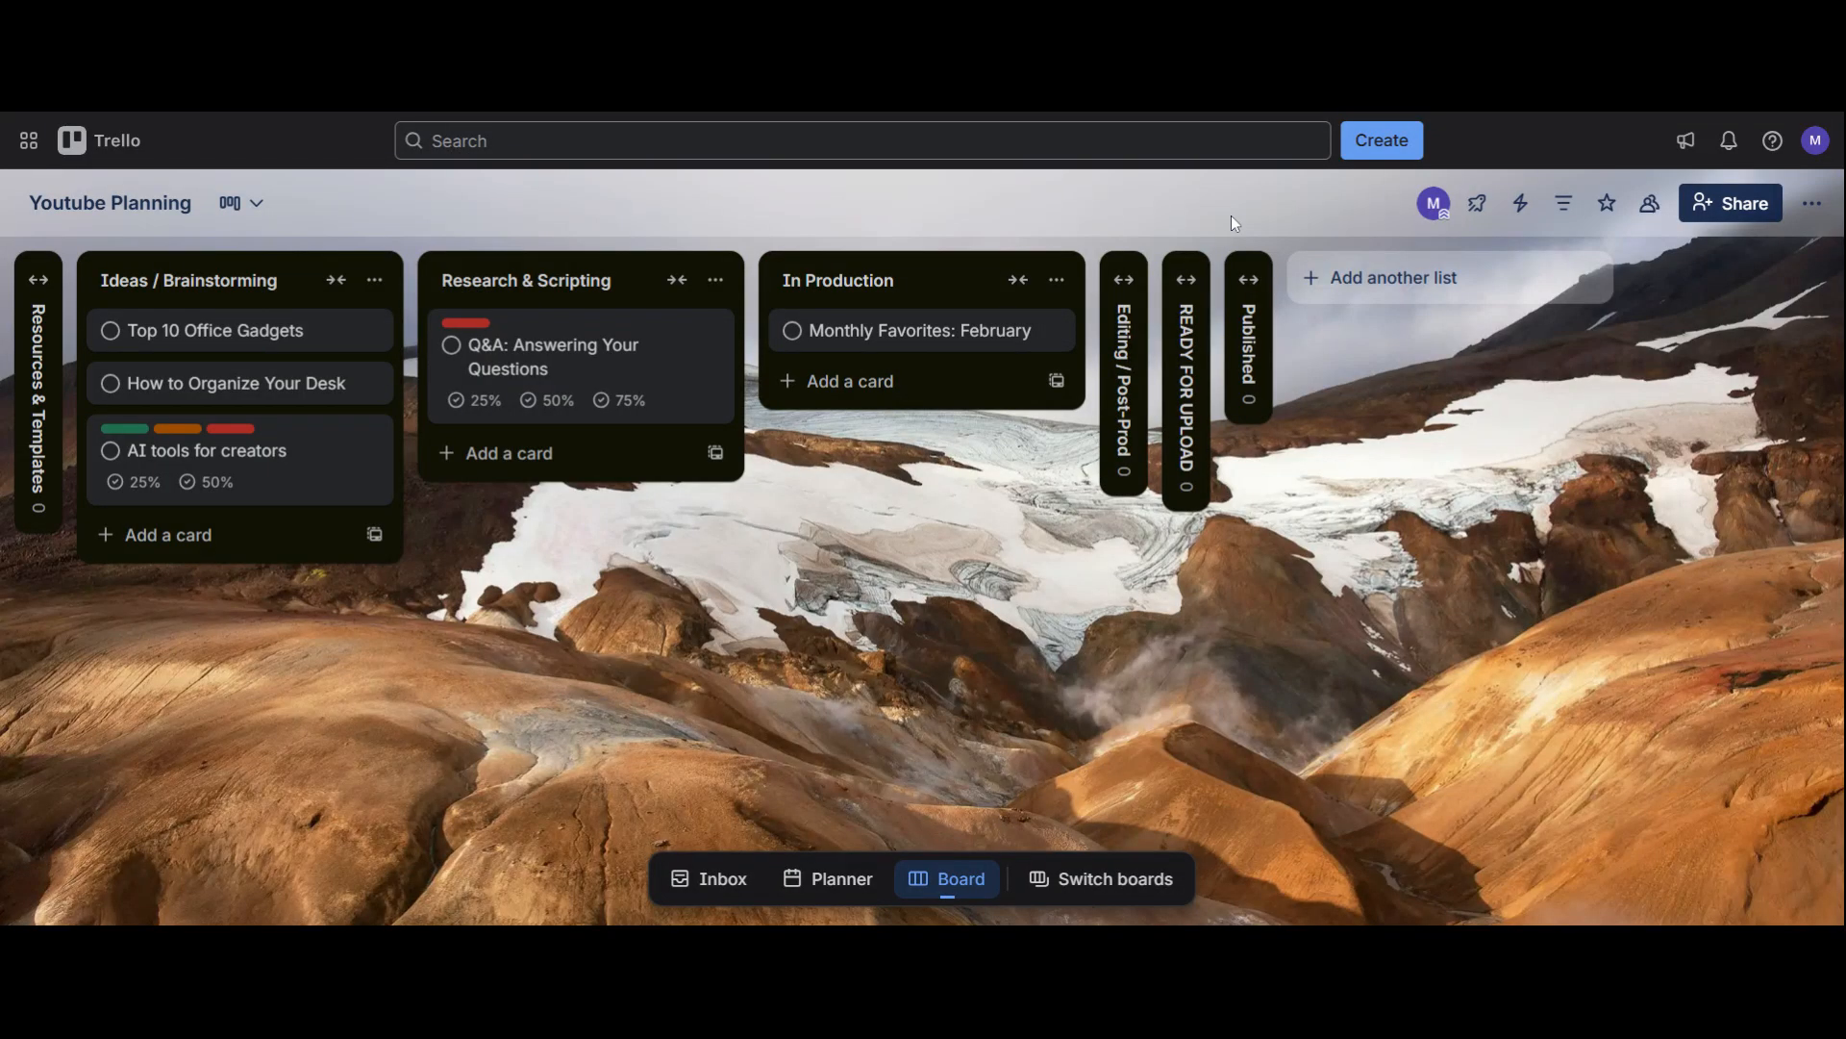
# - View the Inbox alongside the Youtube Planning board and hide it again
pyautogui.click(710, 886)
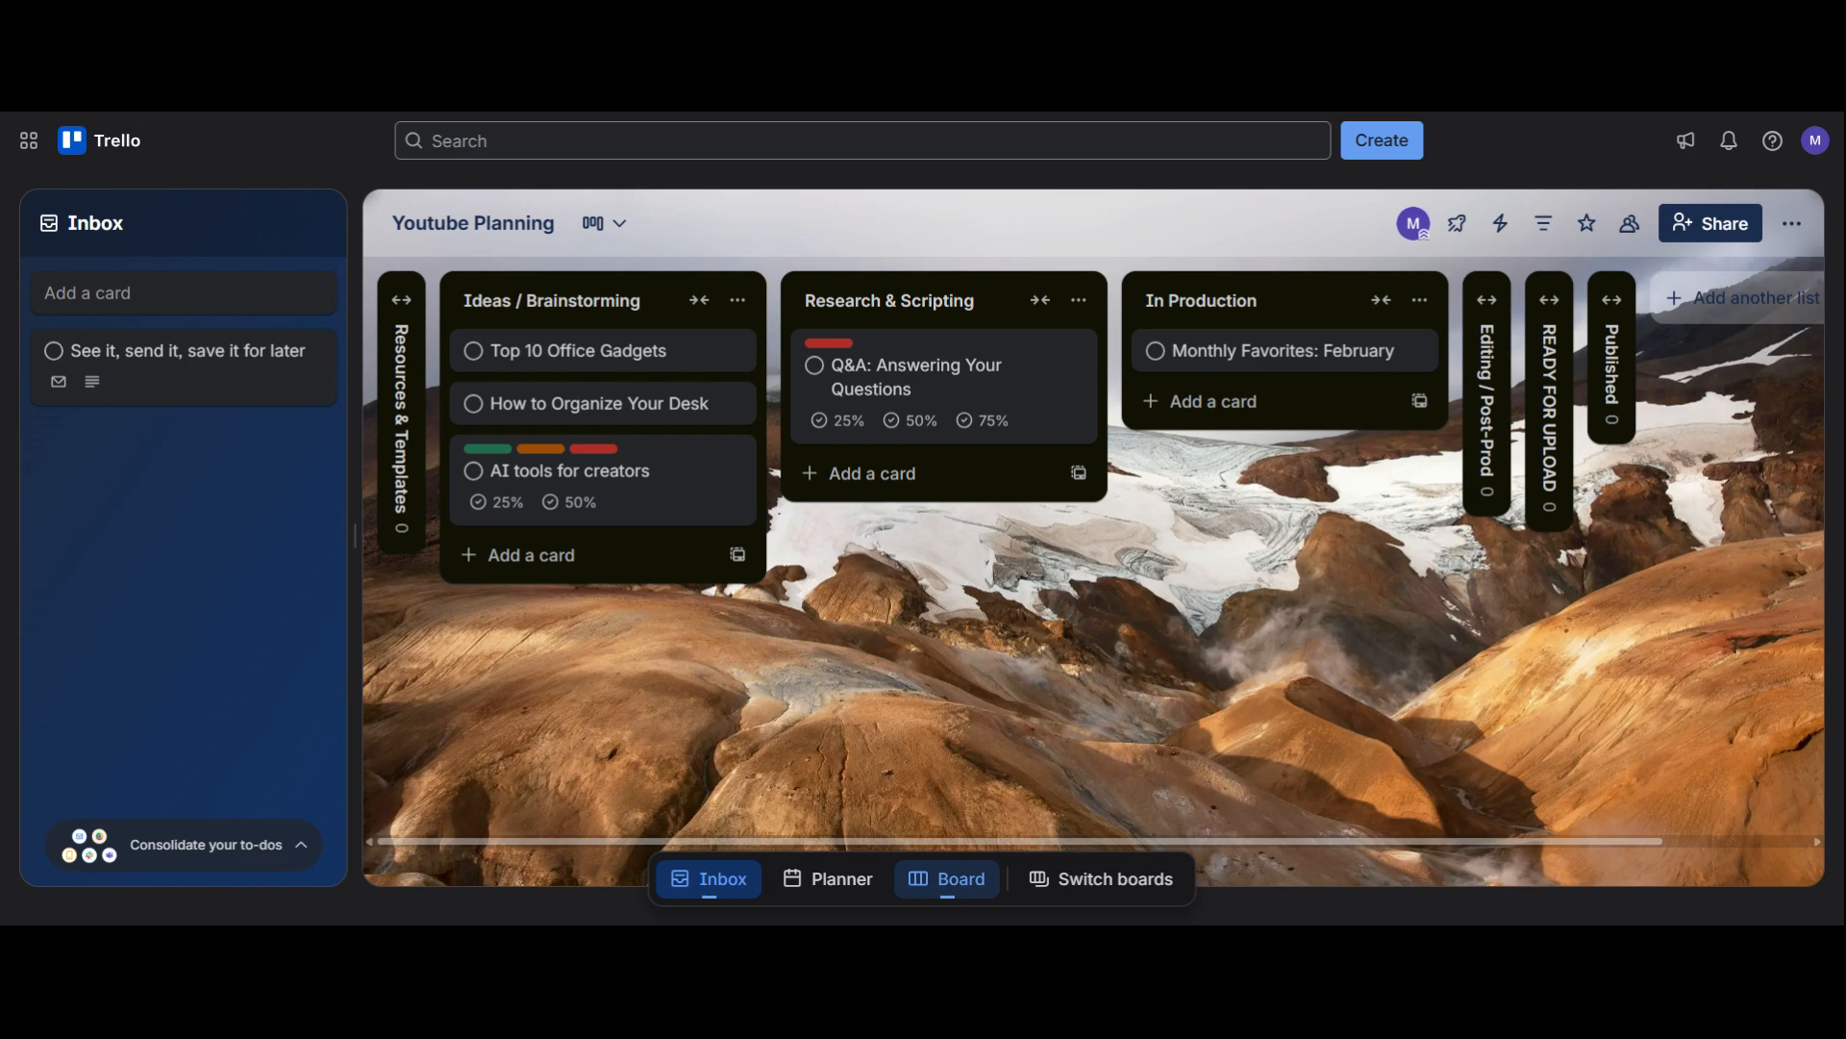
pyautogui.click(710, 883)
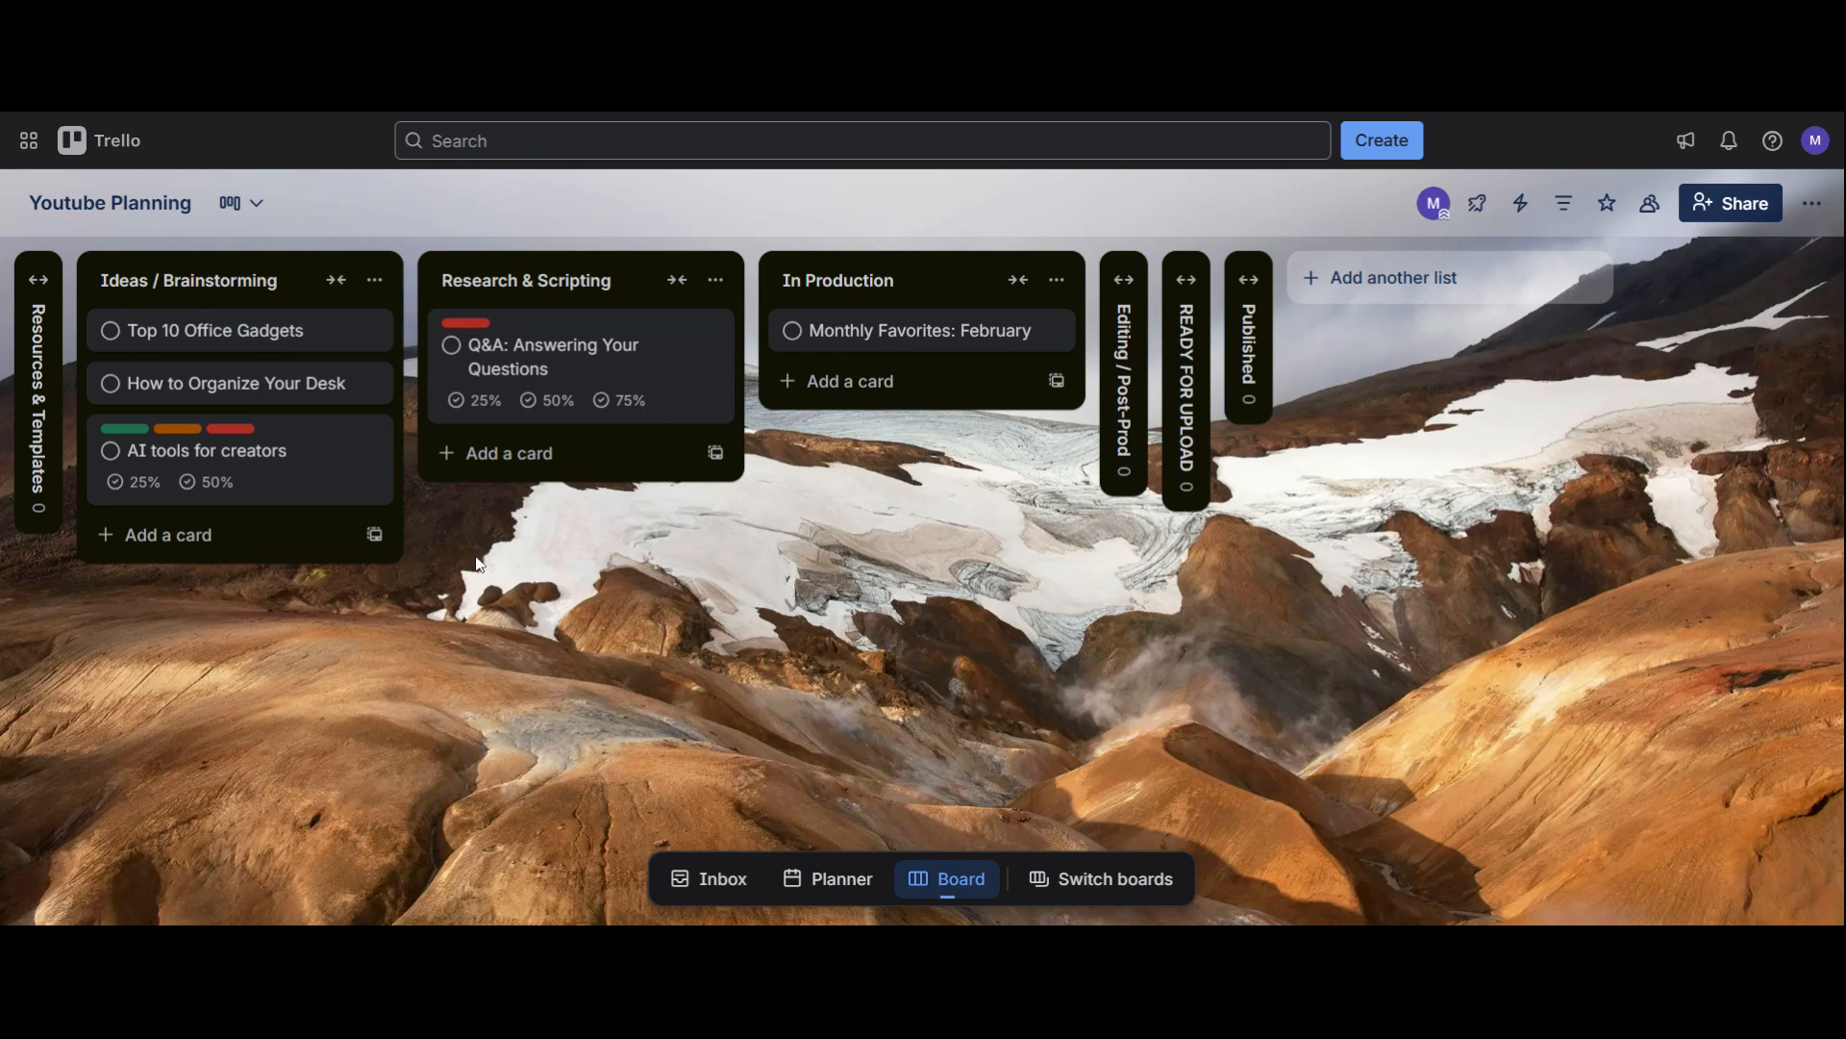
# - Switch the Youtube Planning board to the Timeline view and browse its schedule back to mid-February 2026
pyautogui.click(231, 210)
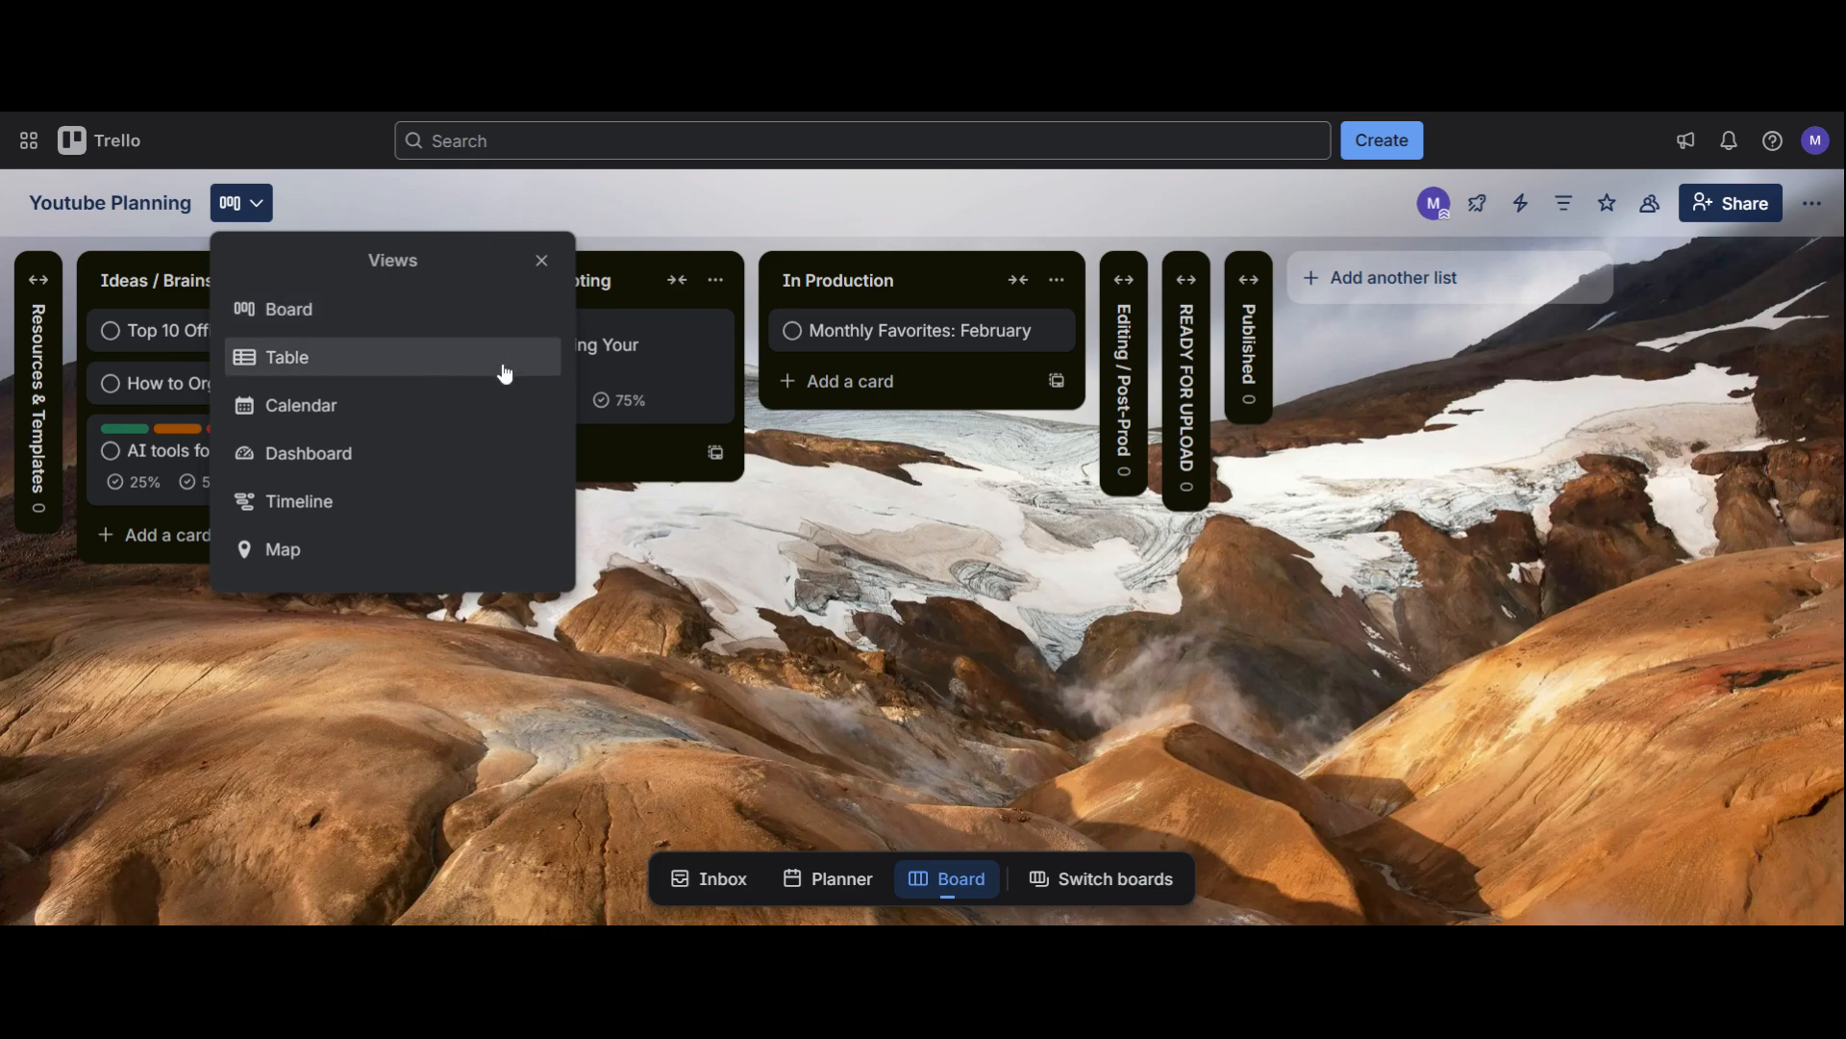
pyautogui.click(479, 515)
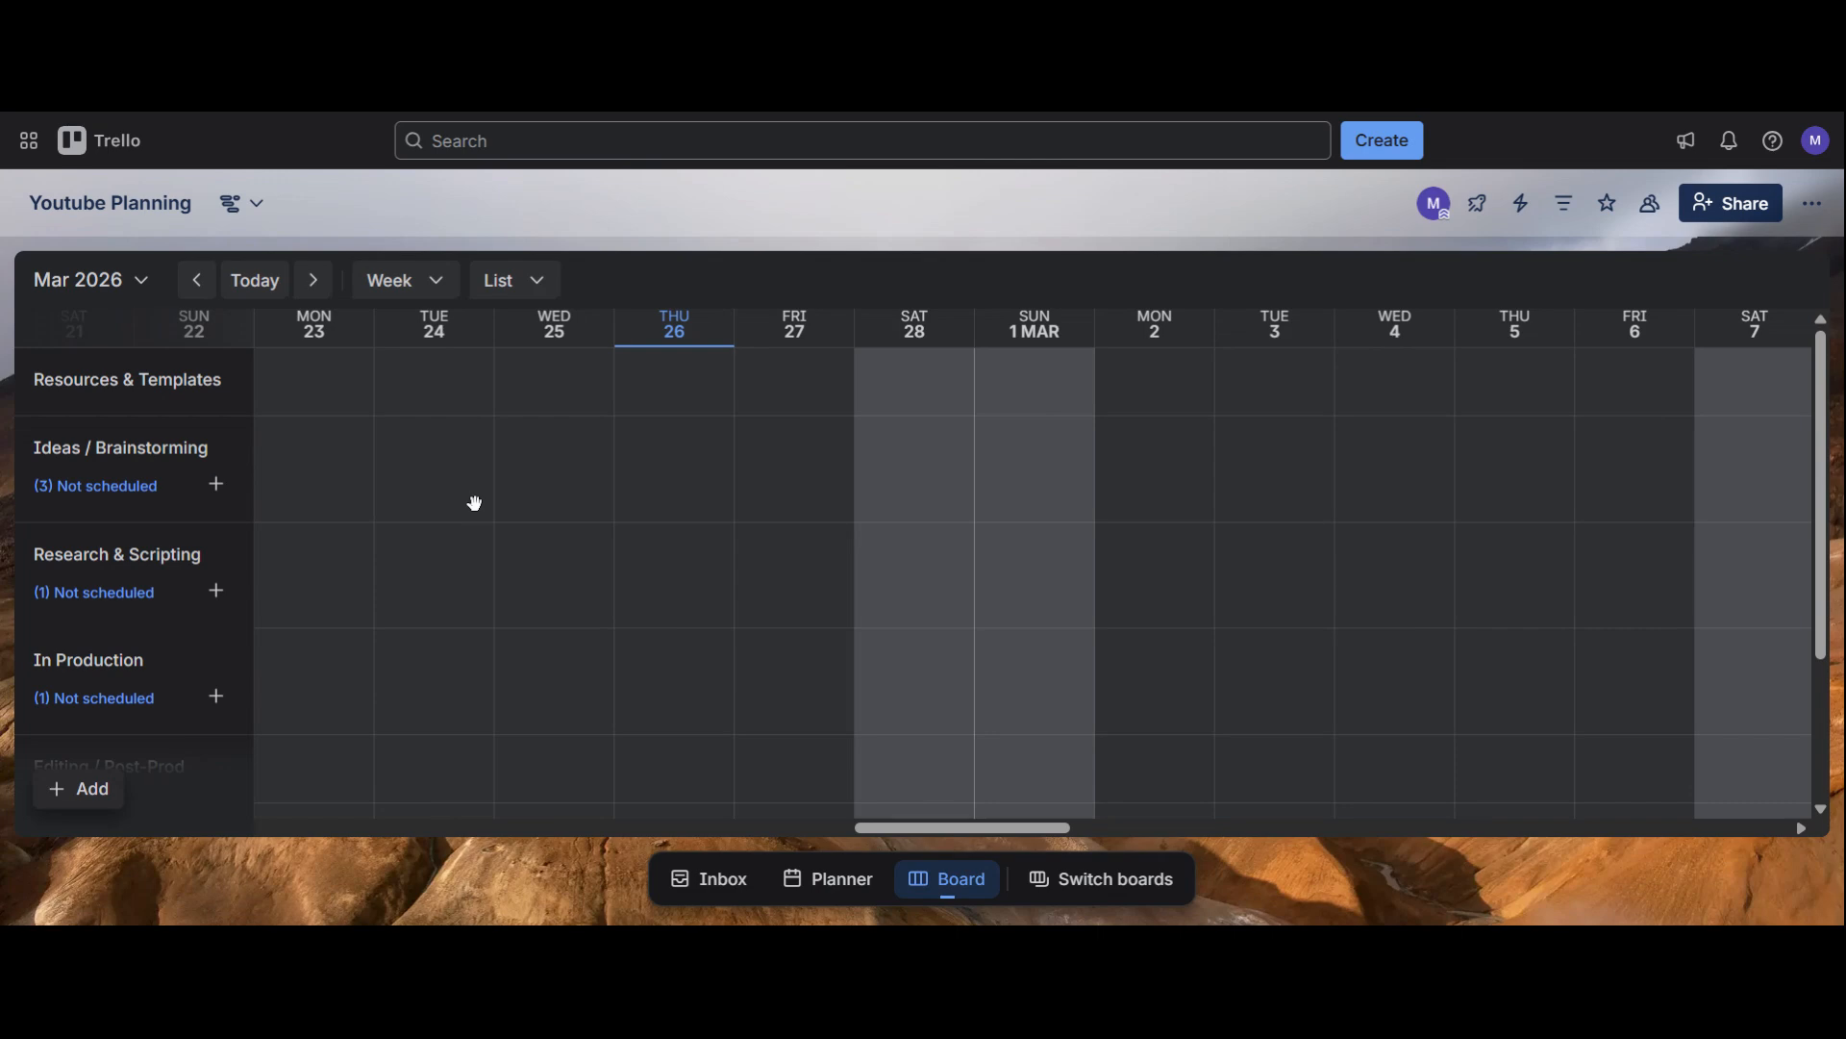
pyautogui.moveTo(478, 506); pyautogui.dragTo(696, 515)
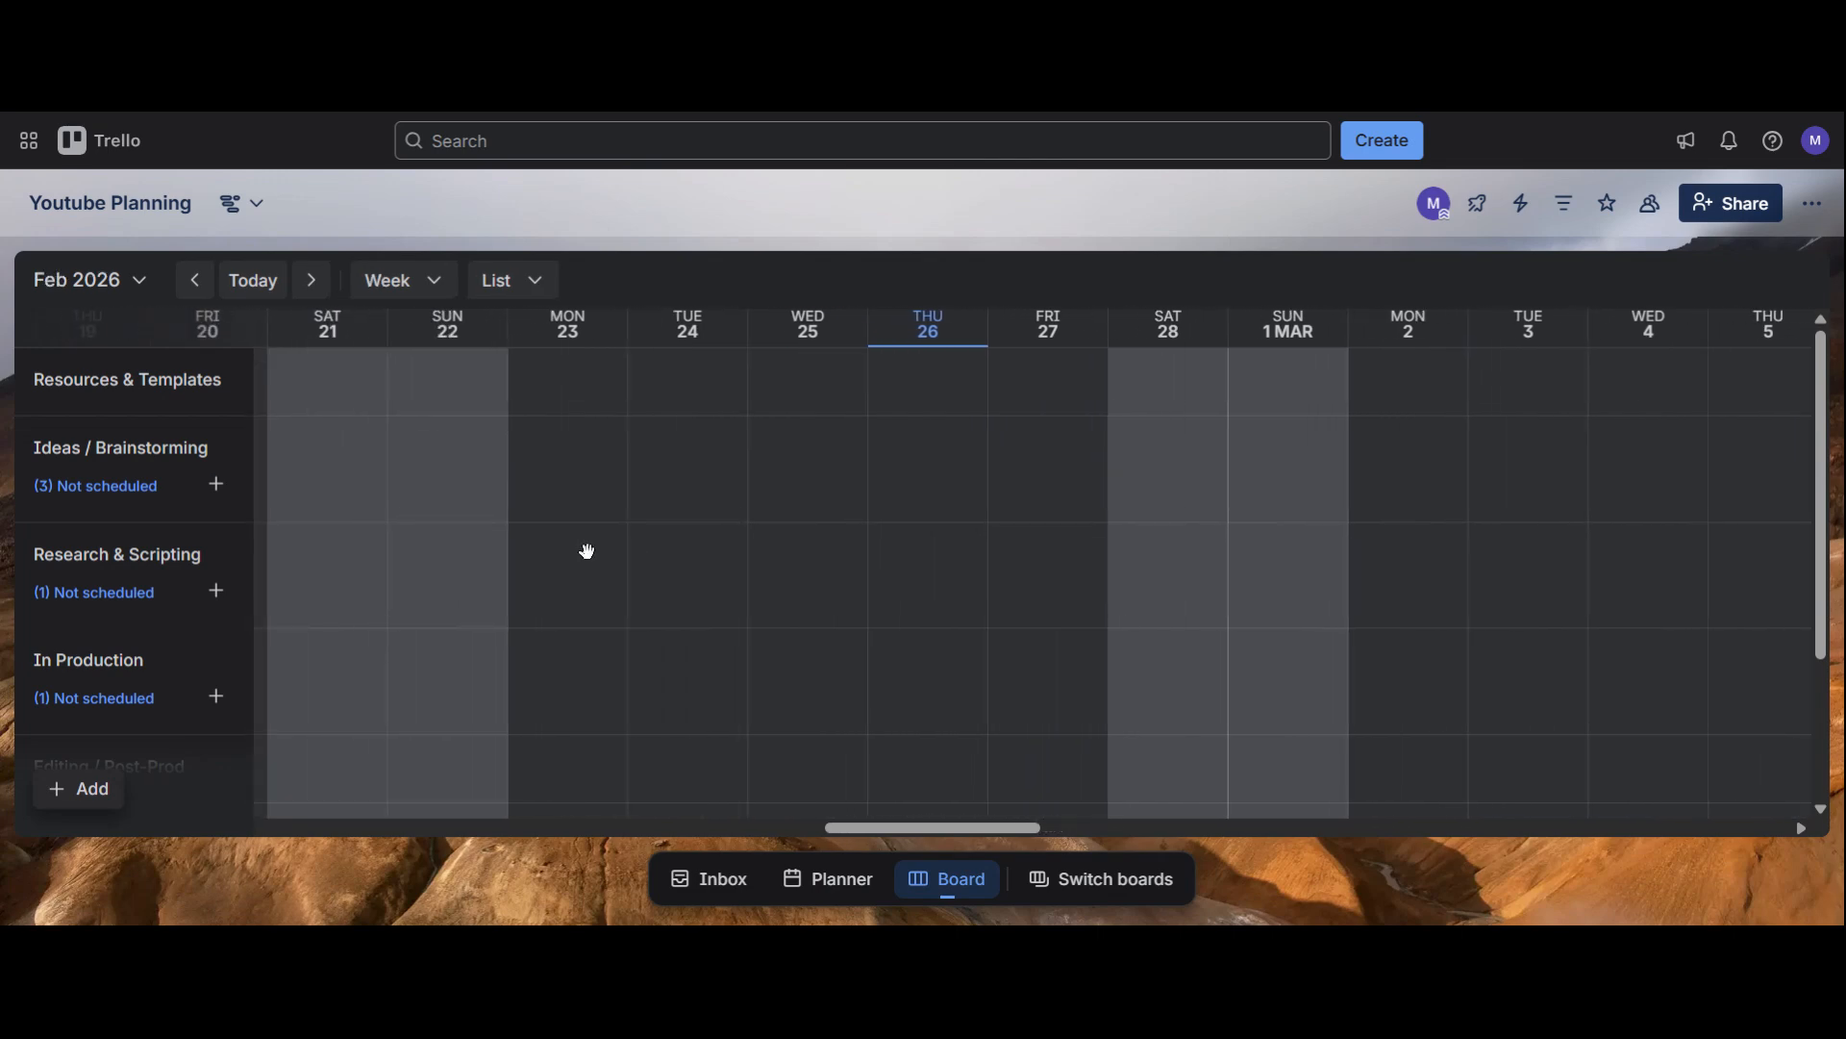
pyautogui.moveTo(586, 550); pyautogui.dragTo(792, 552)
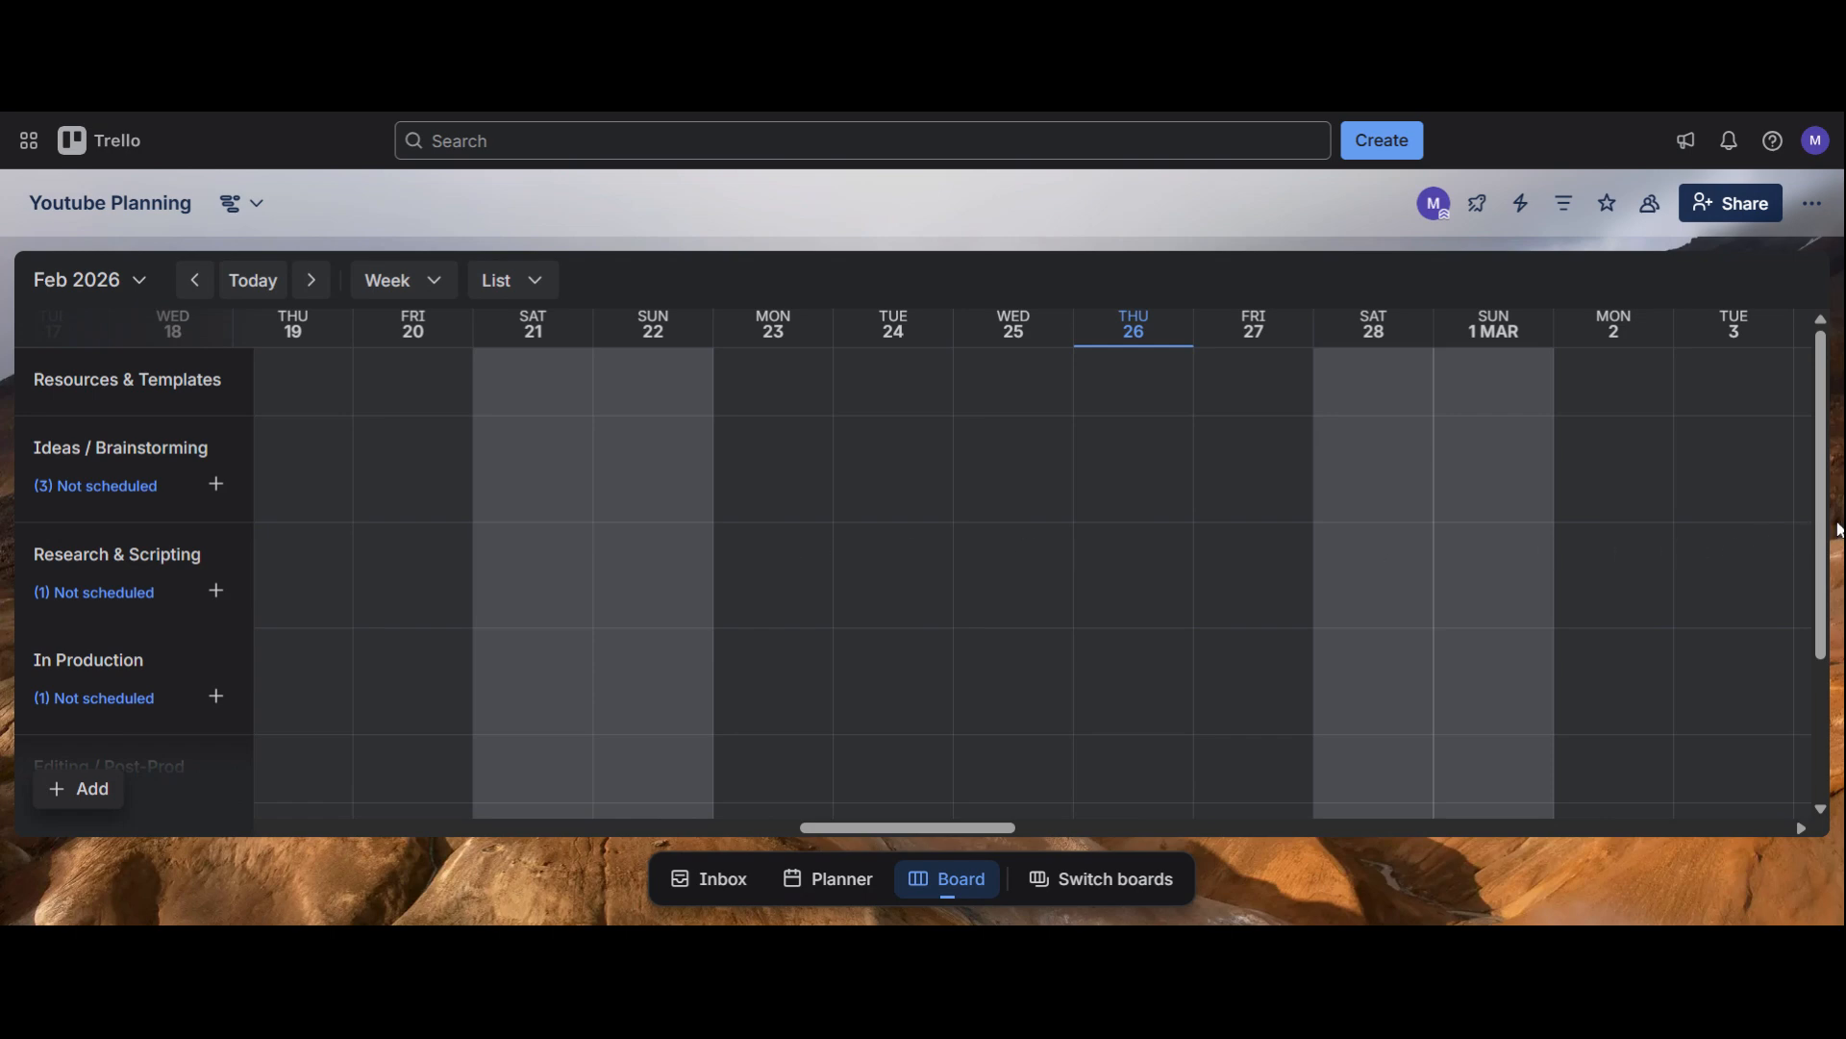
pyautogui.moveTo(1823, 540)
pyautogui.mouseDown()
pyautogui.moveTo(1828, 717)
pyautogui.moveTo(1814, 516)
pyautogui.mouseUp()
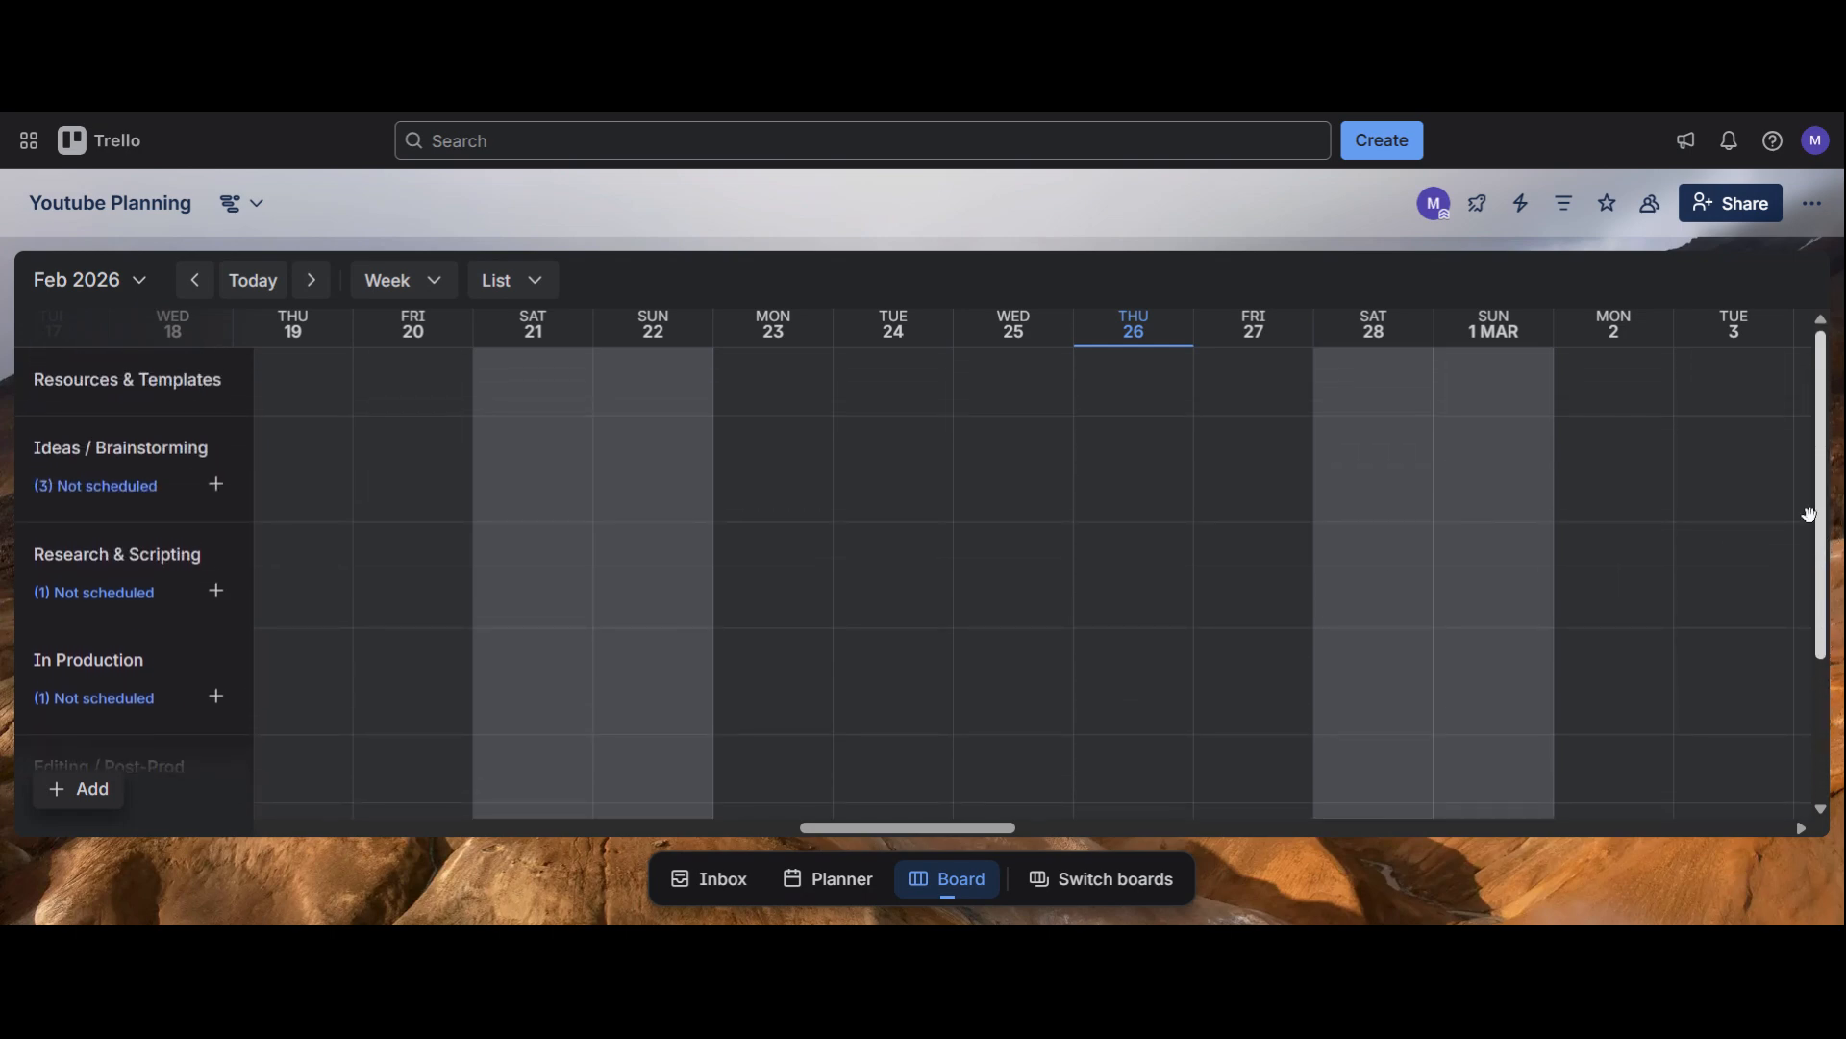
# - View the board's Power-Ups and Automation options, and close them without adding anything
pyautogui.click(1478, 207)
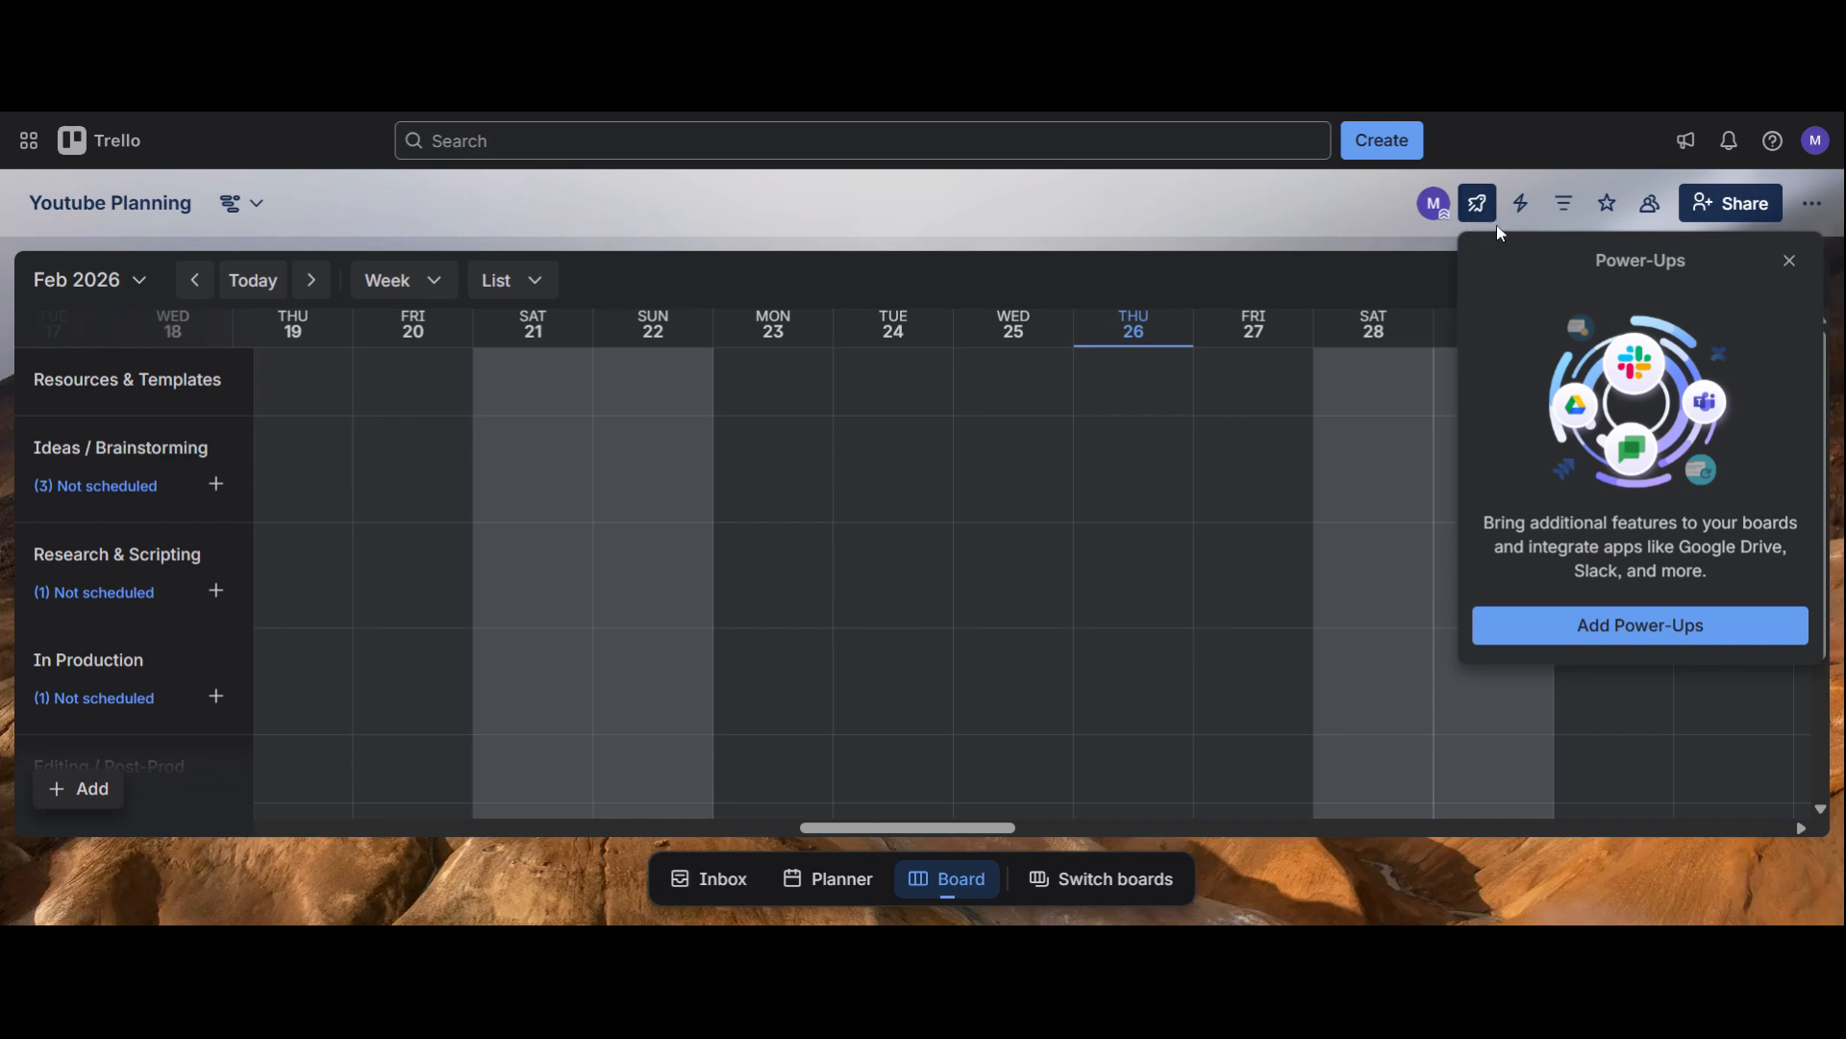
pyautogui.click(1523, 205)
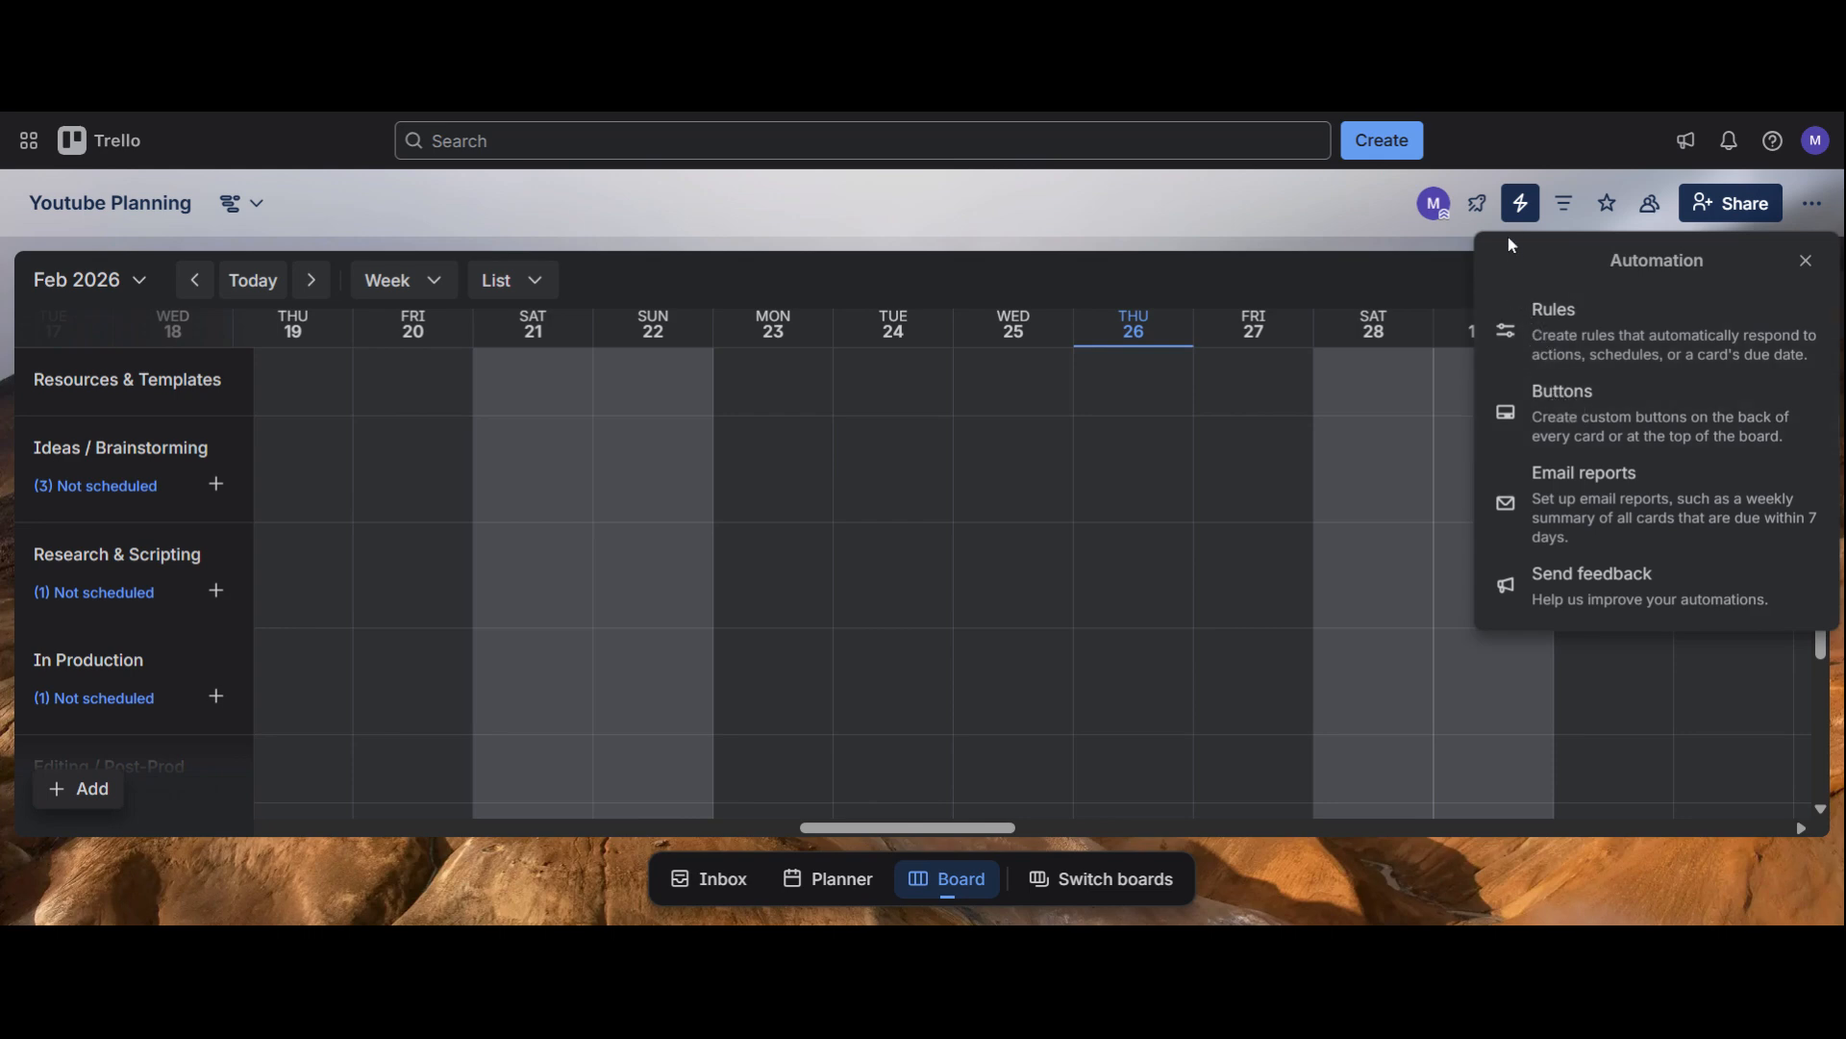
pyautogui.click(1804, 263)
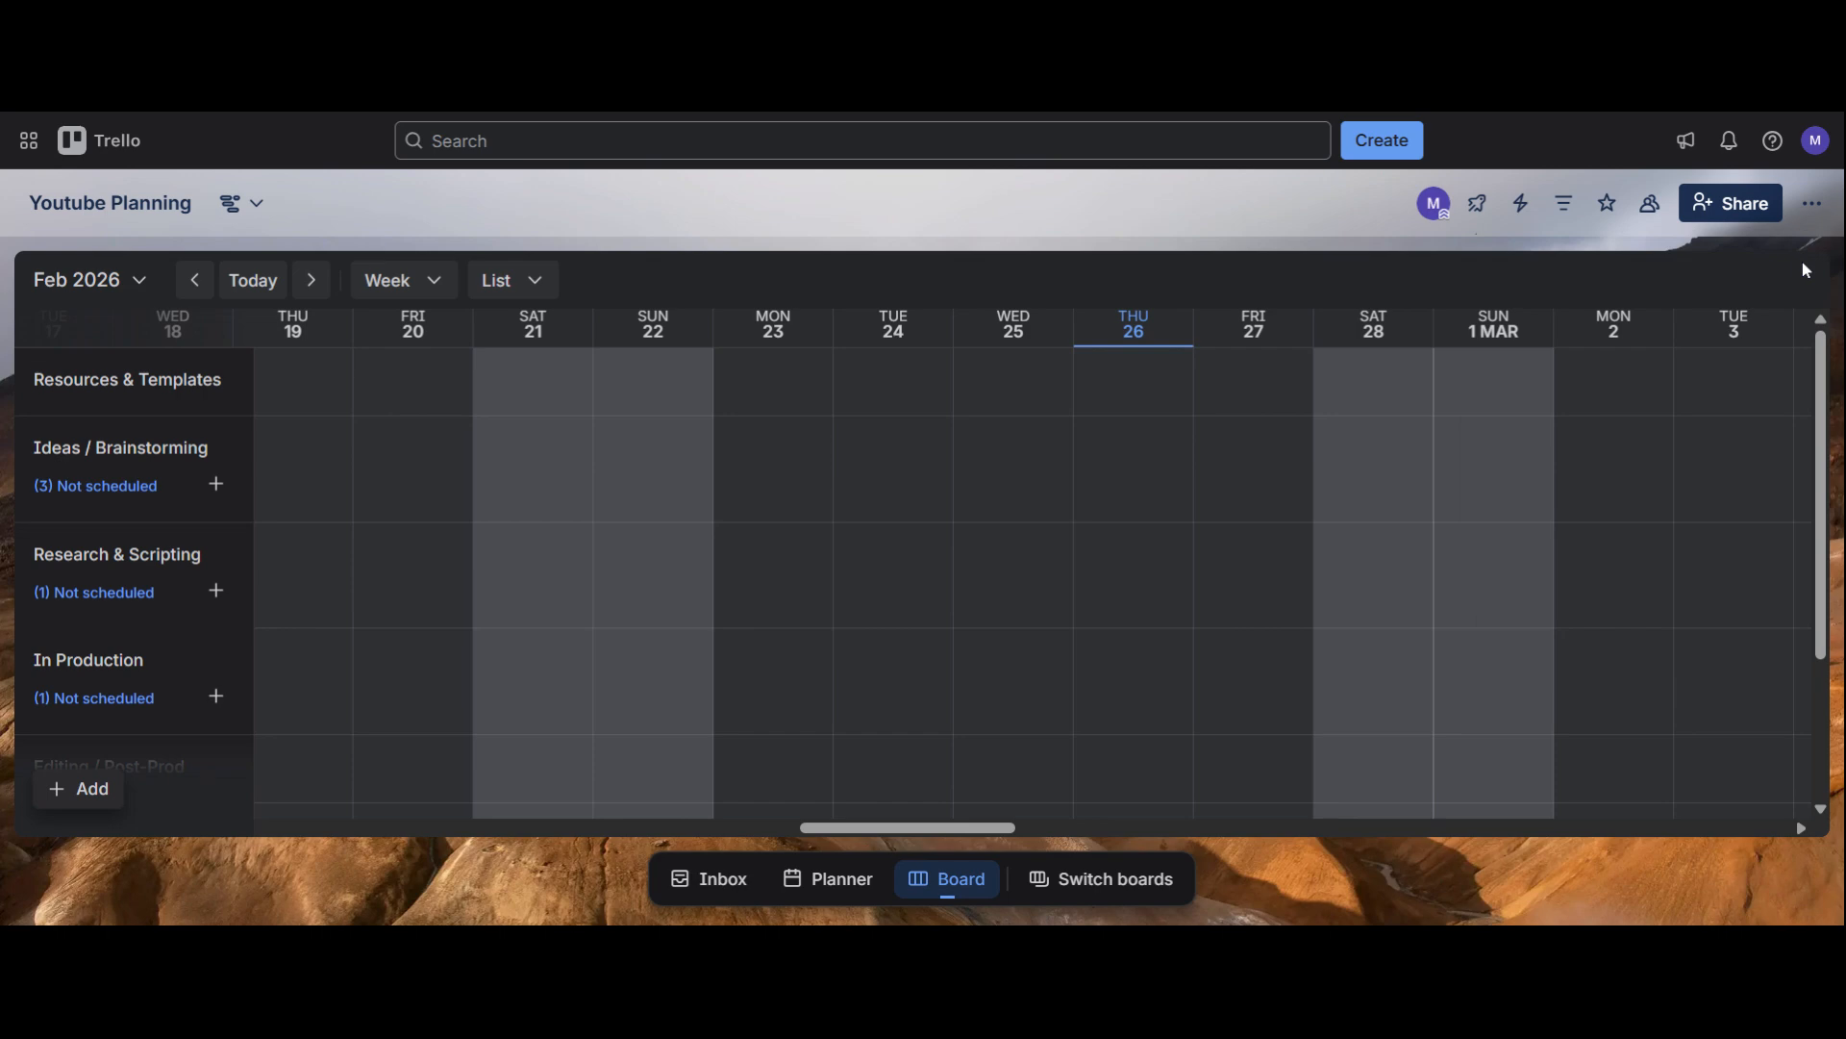
# - Return the Youtube Planning board from the Timeline to the Board view
pyautogui.click(234, 202)
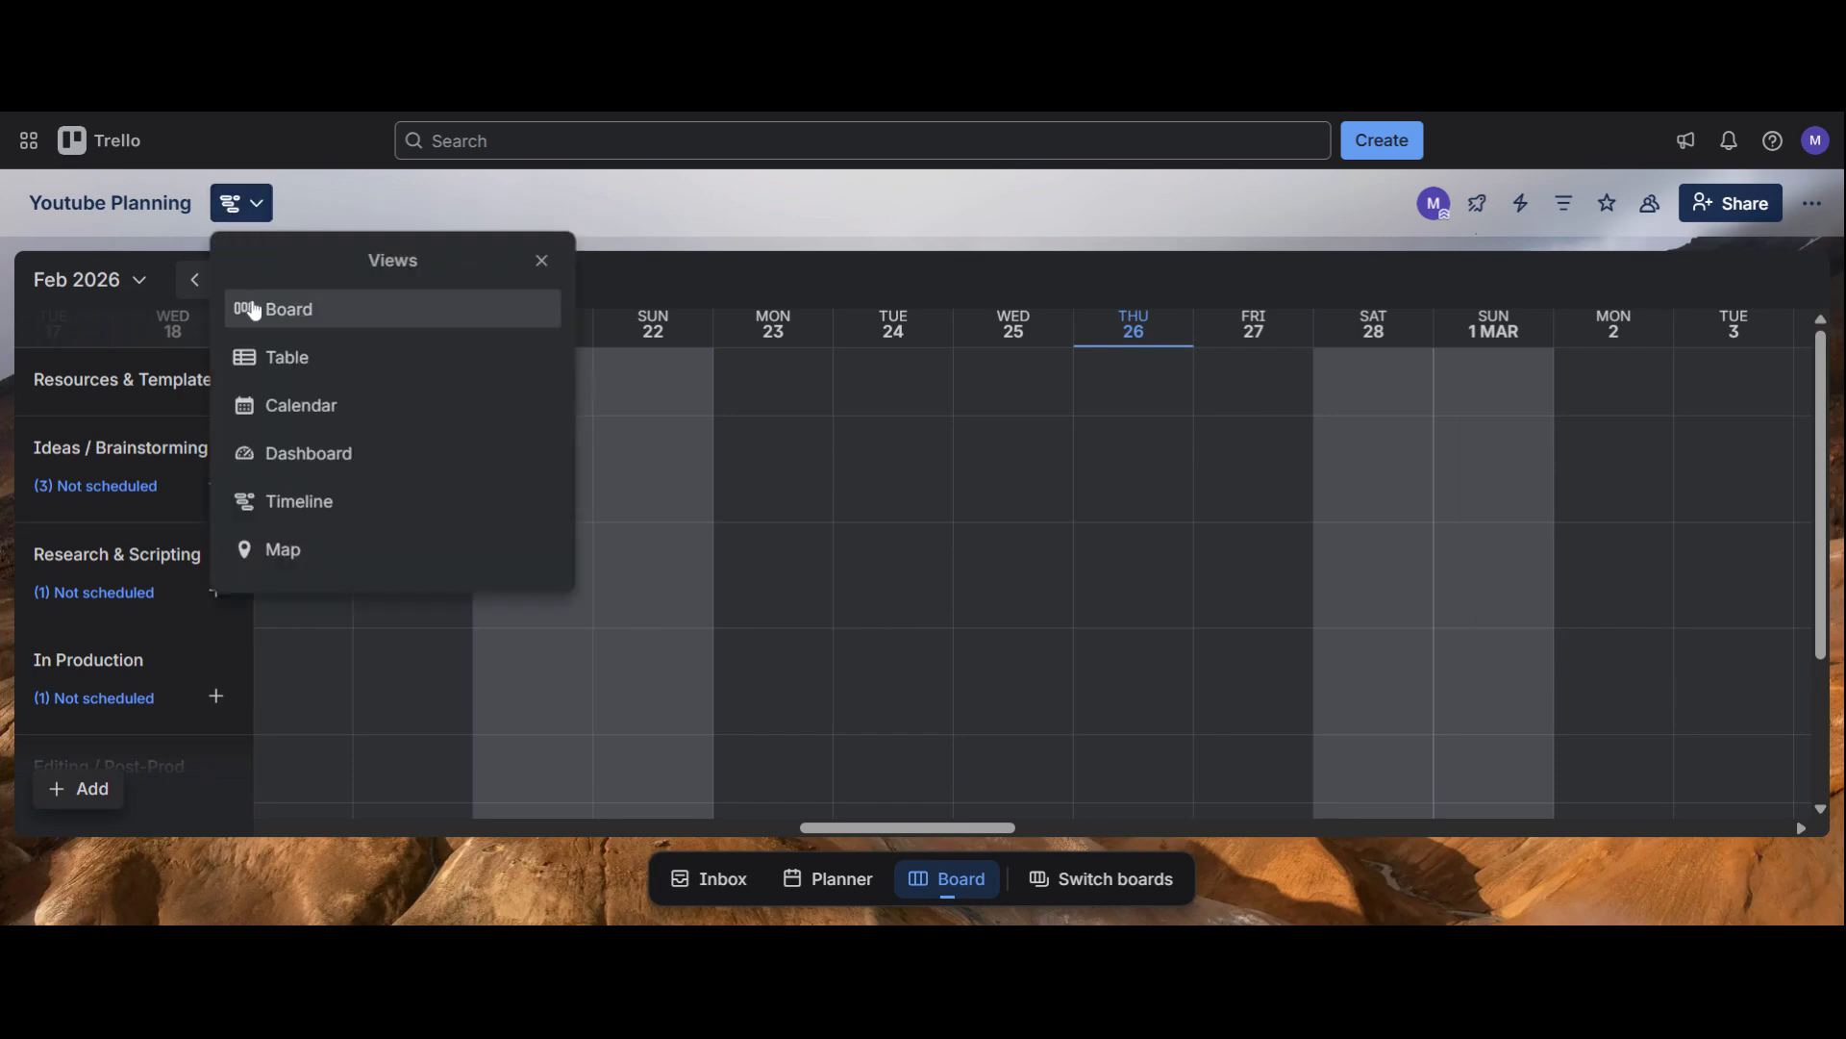
pyautogui.click(253, 309)
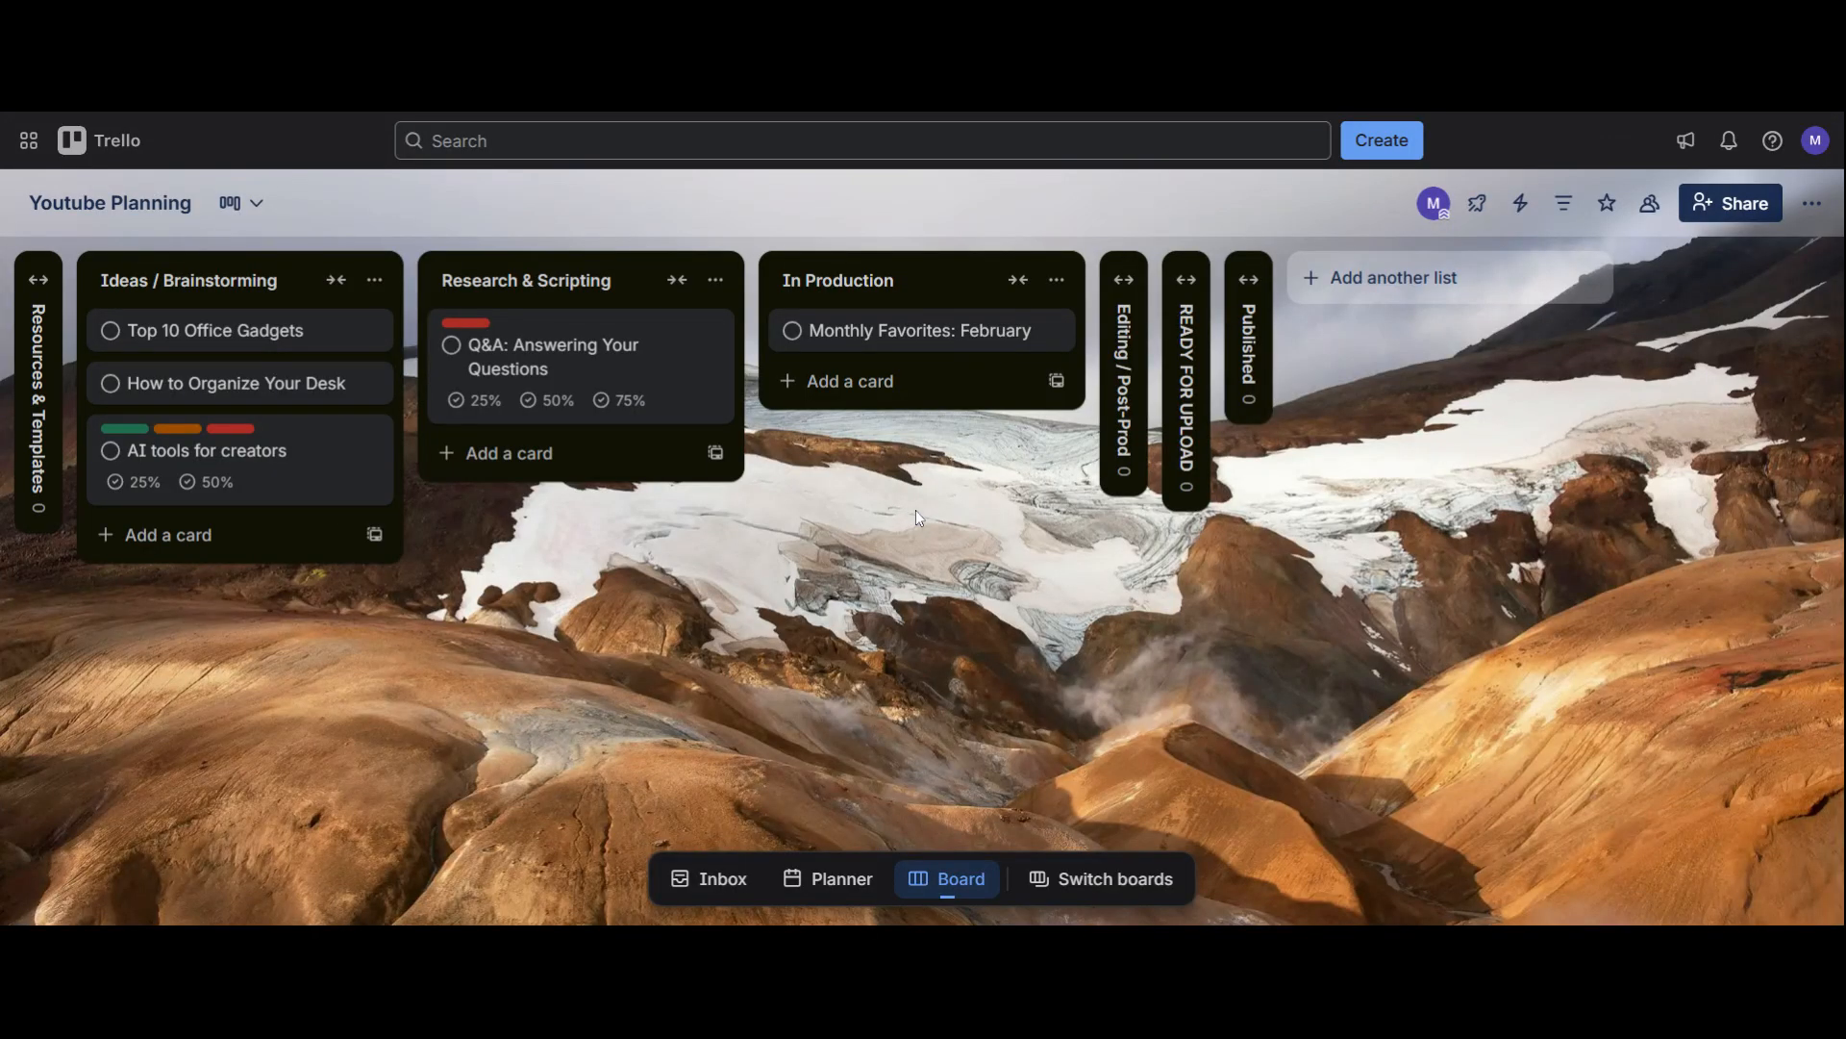